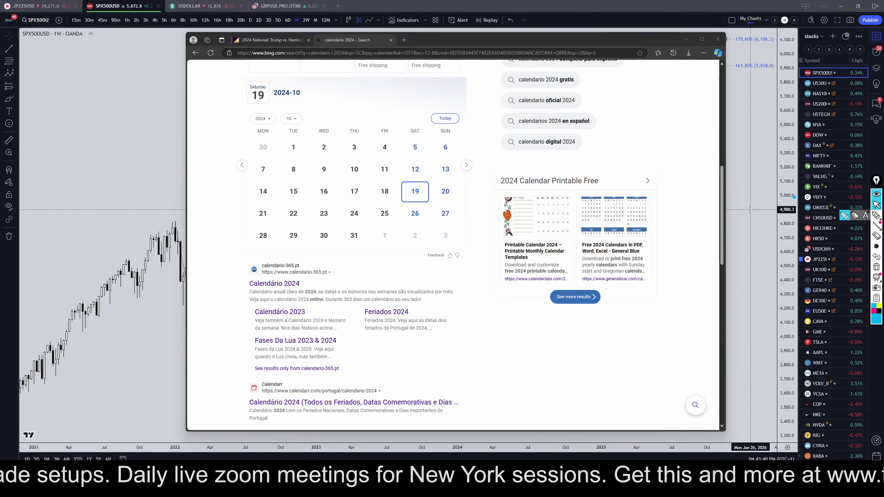
- Circle October 19 on the 2024 calendar in freehand ink, and clear the ink
left_click(877, 216)
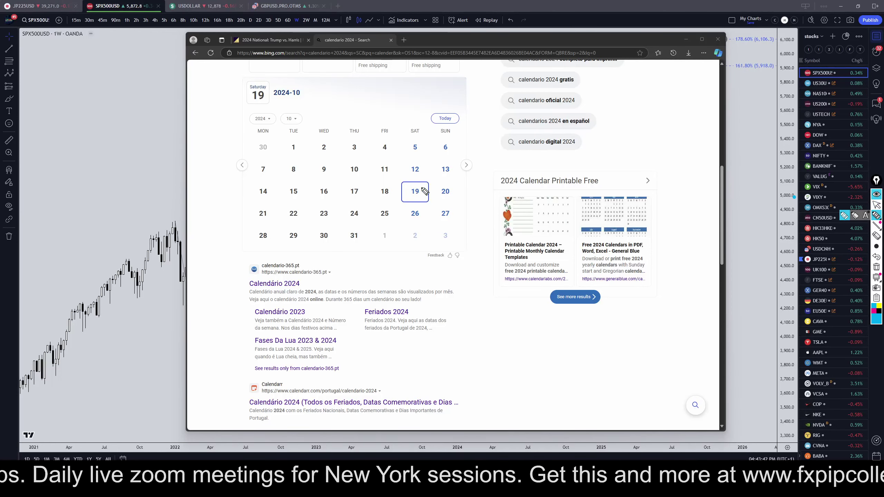
mouse_move(425, 191)
left_mouse_down()
mouse_move(400, 187)
mouse_move(416, 189)
left_mouse_up()
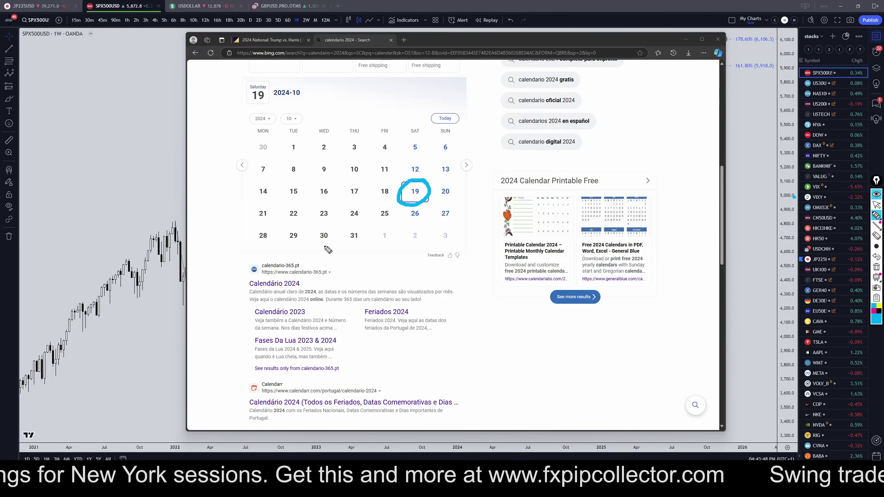
left_click(877, 267)
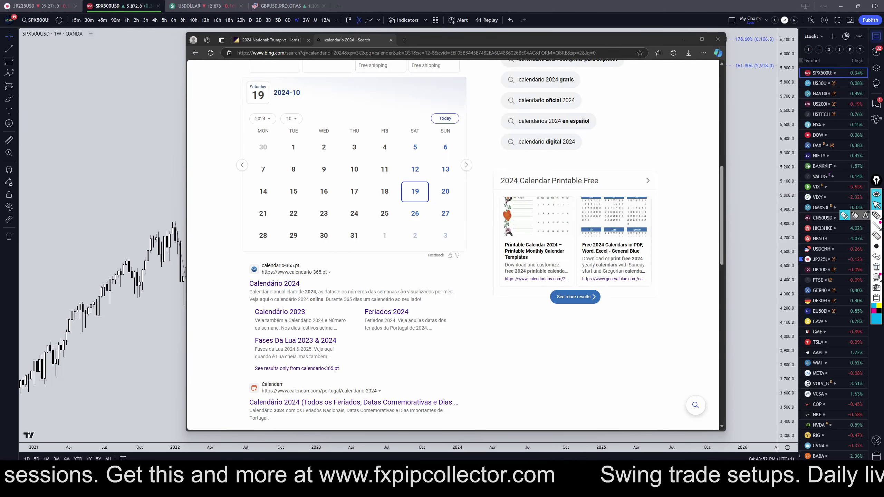
left_click(876, 226)
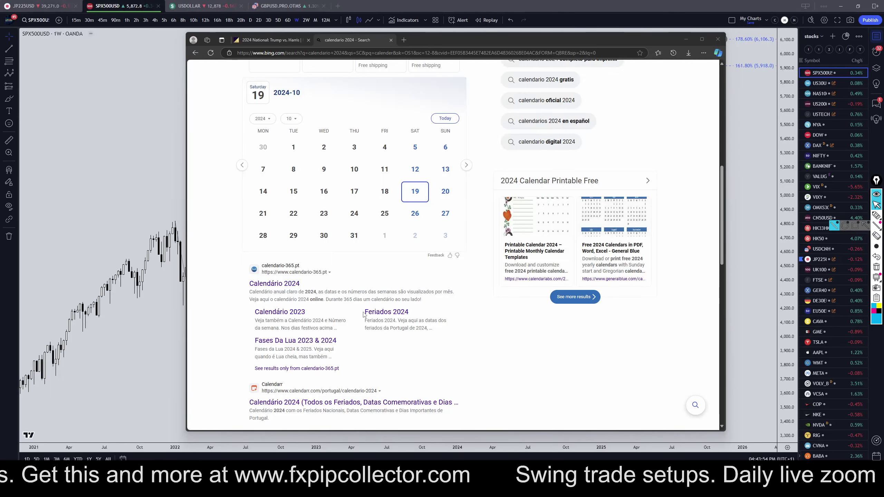
- Examine the Trump vs. Harris national poll average, and minimise the browser to return to the SPX500USD chart
left_click(276, 42)
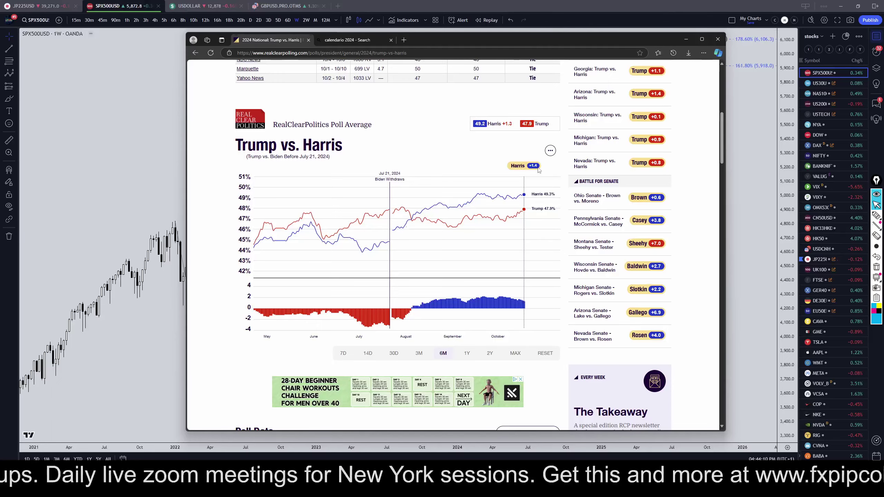
left_click(687, 41)
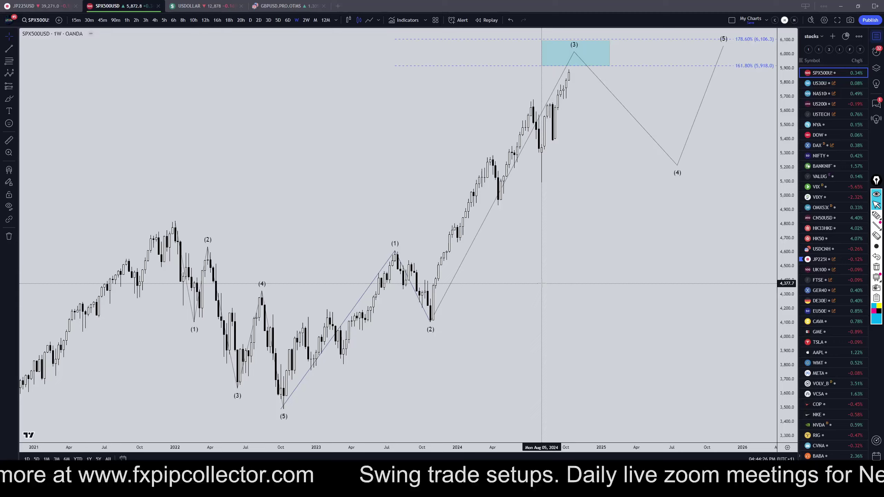
- Switch the SPX500USD chart to the monthly timeframe and trace the rally from the wave (5) low through (1) and (2) to the latest candle
left_click(315, 19)
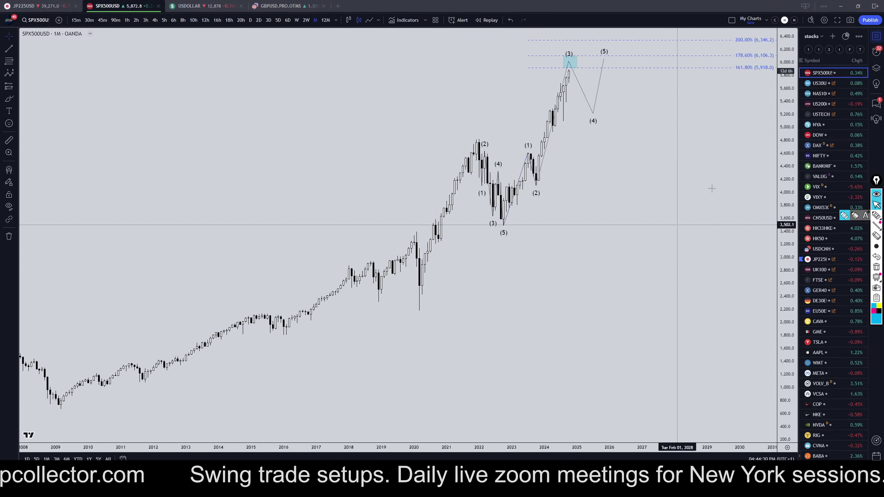
scroll(712, 189, "up", 5)
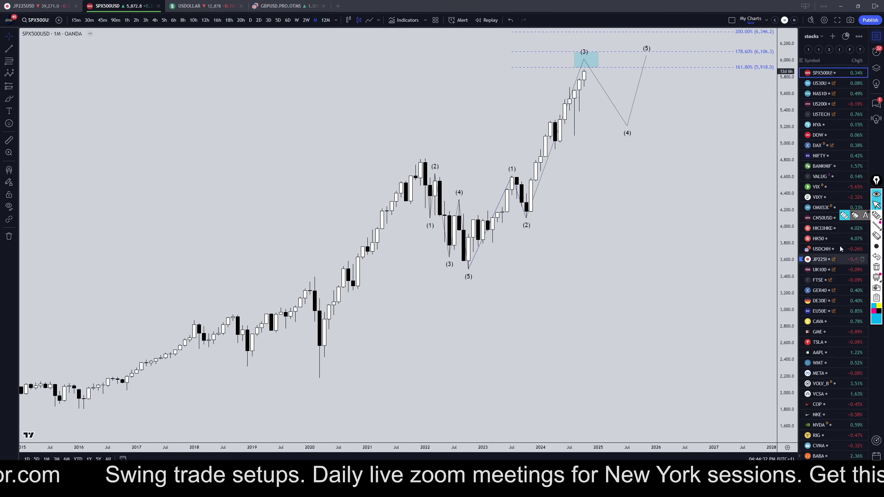
left_click(877, 215)
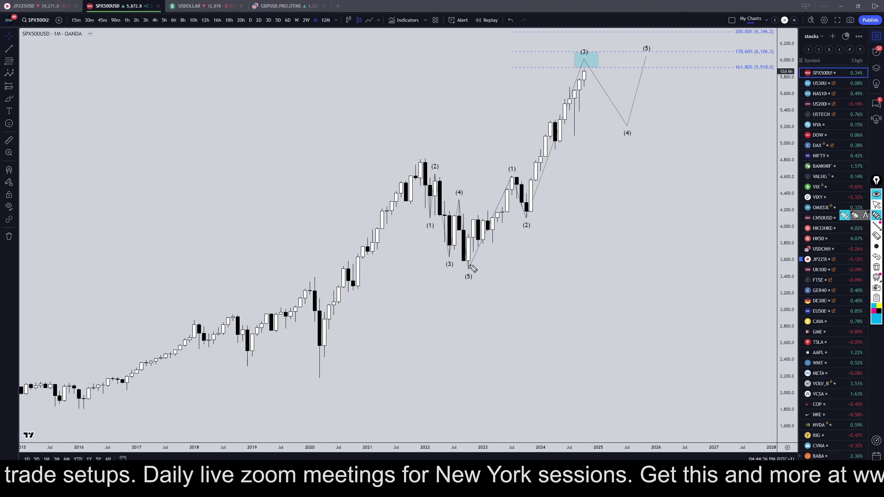
mouse_move(470, 266)
left_mouse_down()
mouse_move(513, 178)
mouse_move(529, 216)
mouse_move(586, 70)
left_mouse_up()
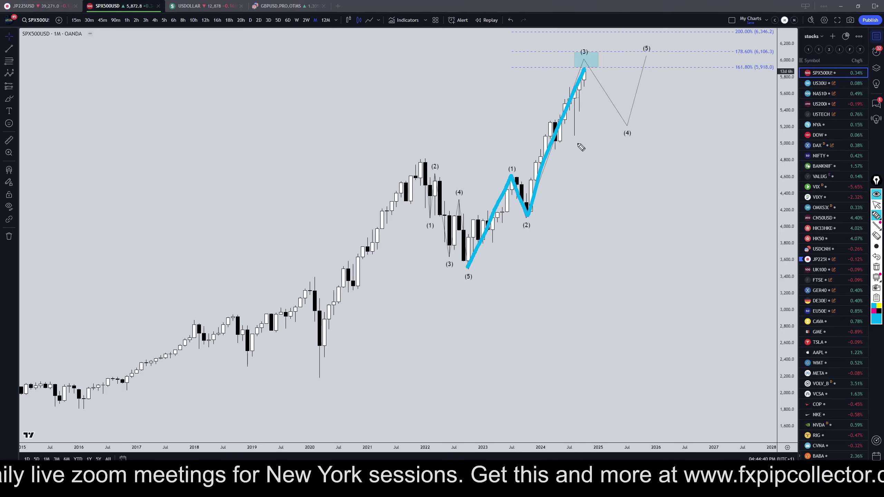
- Mark the 161.80% level, the wave (1) high, the wave (5) and wave (2) lows, and the 178.60% level with short horizontal strokes
left_click_drag(728, 72, 777, 74)
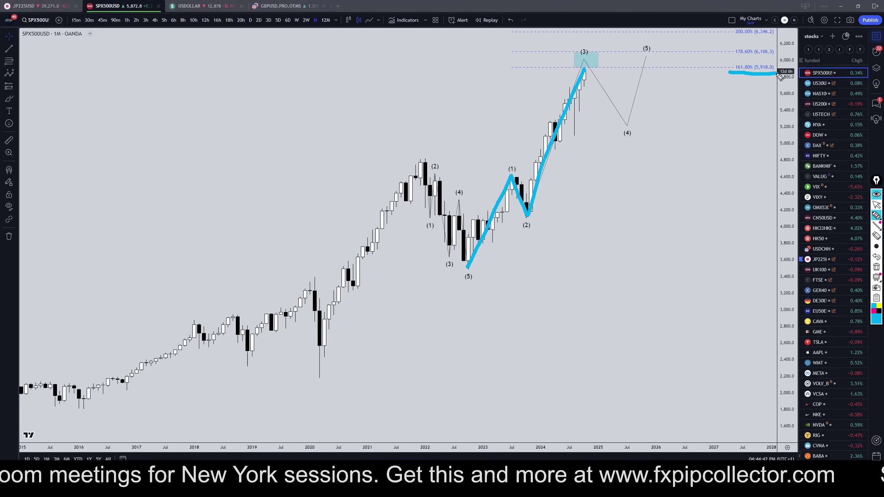
left_click_drag(498, 174, 530, 174)
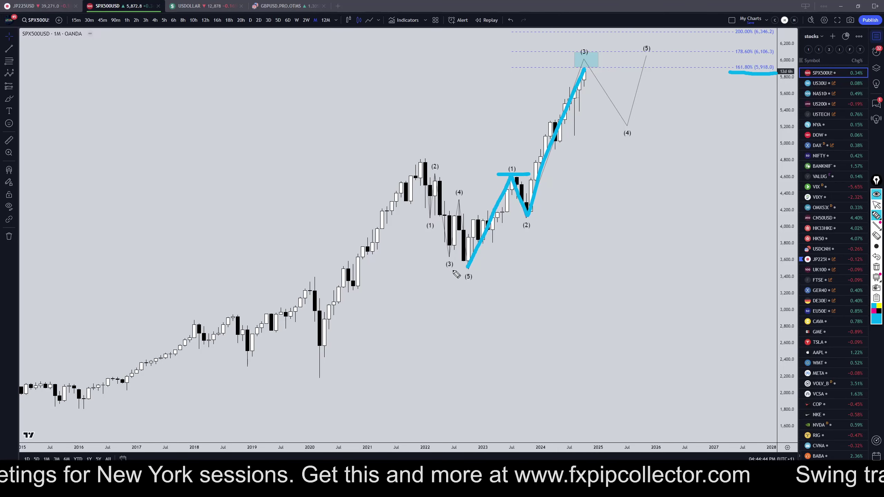
left_click_drag(451, 270, 489, 272)
left_click_drag(520, 217, 570, 217)
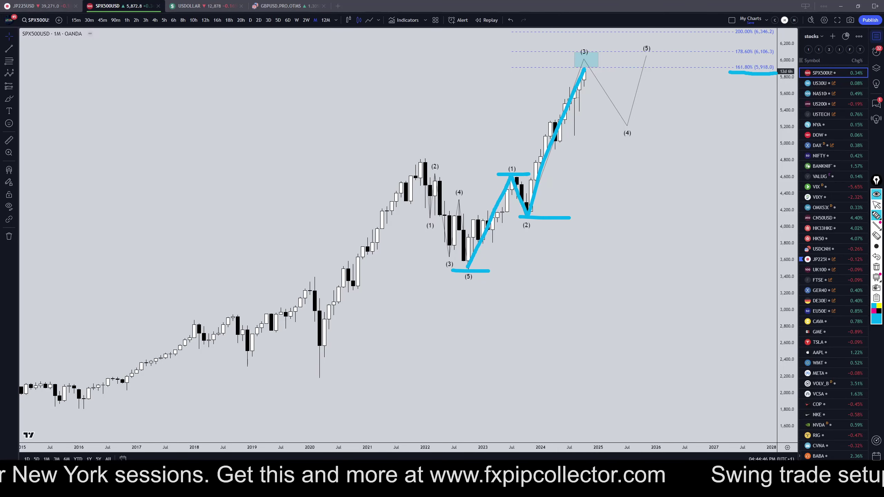
left_click_drag(555, 51, 575, 51)
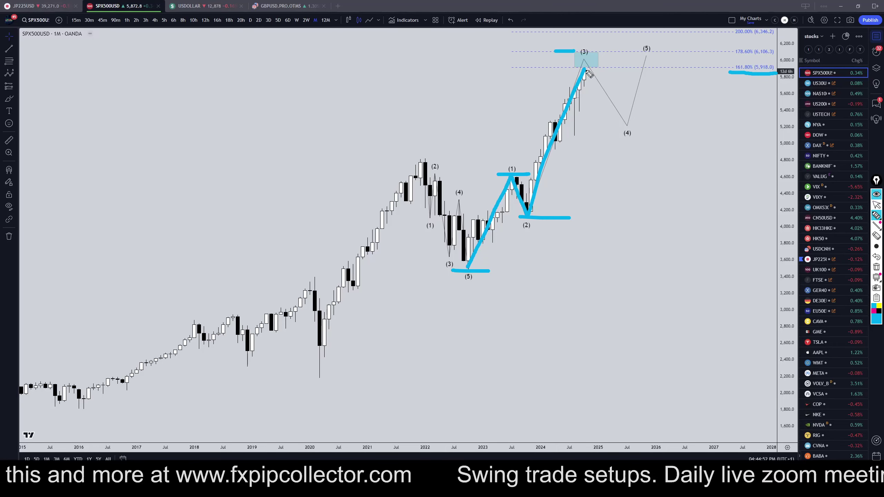
- Sketch the projected drop to wave (4) and rise towards wave (5) on the monthly chart, and clear all ink
mouse_move(589, 70)
left_mouse_down()
mouse_move(593, 110)
mouse_move(604, 106)
mouse_move(613, 127)
mouse_move(638, 63)
left_mouse_up()
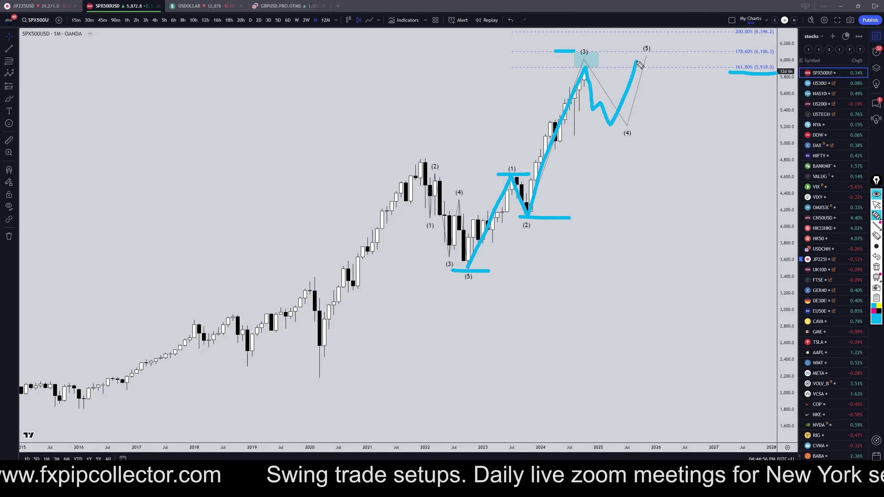
left_click(877, 267)
left_click(876, 205)
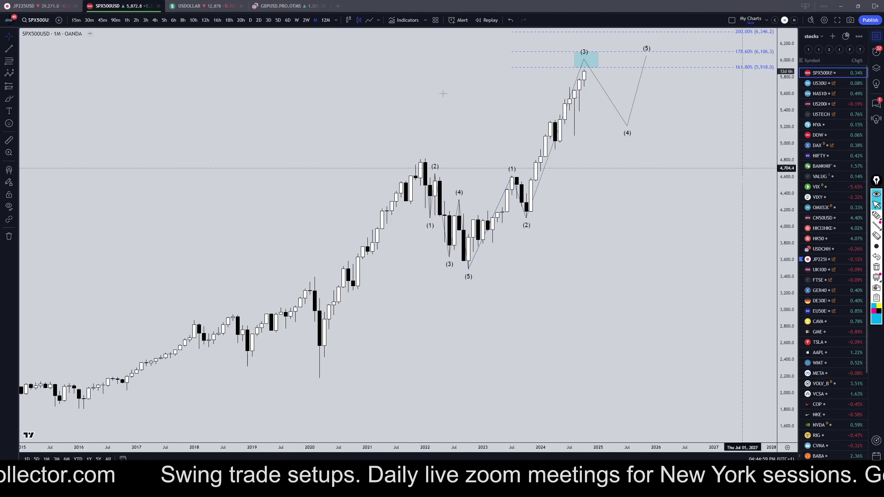
- Switch the chart to the weekly timeframe, circle the wave (1) and (2) labels, and underline the 161.80% (5,918.0) level
left_click(297, 21)
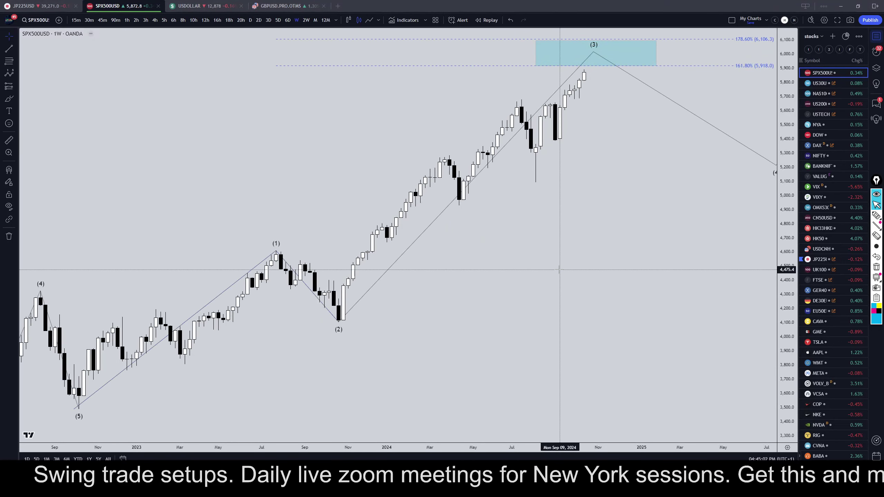
left_click(876, 216)
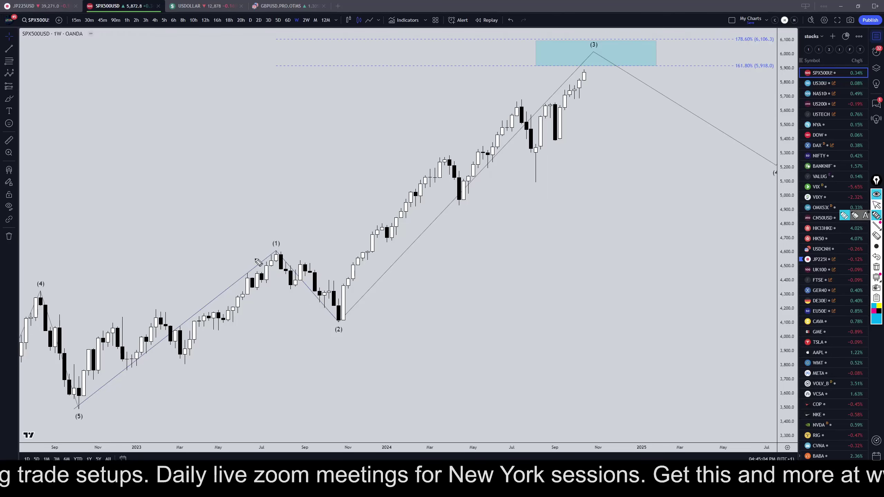
left_click_drag(290, 240, 283, 233)
mouse_move(344, 320)
left_mouse_down()
mouse_move(347, 344)
mouse_move(343, 319)
left_mouse_up()
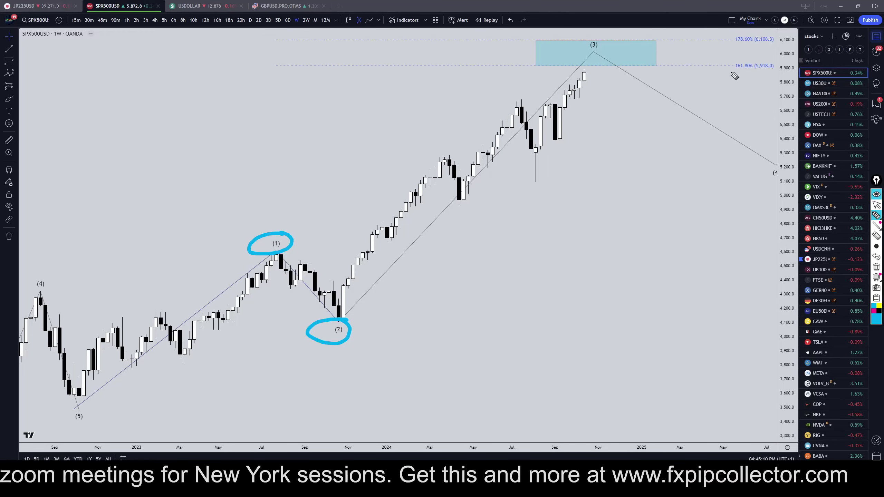
left_click_drag(729, 72, 782, 71)
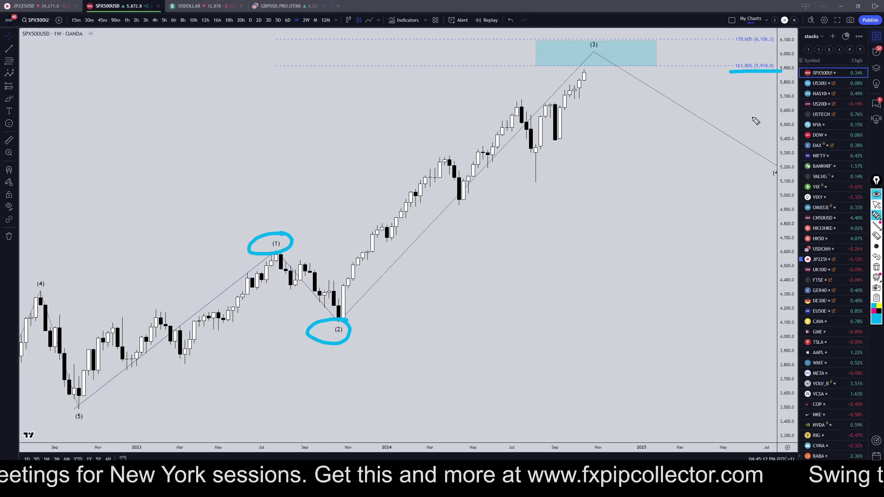
- Sketch a projected rise to the 161.80% level and a three-leg correction, labelling the legs A, B and C and the end 4
left_click_drag(583, 78, 600, 66)
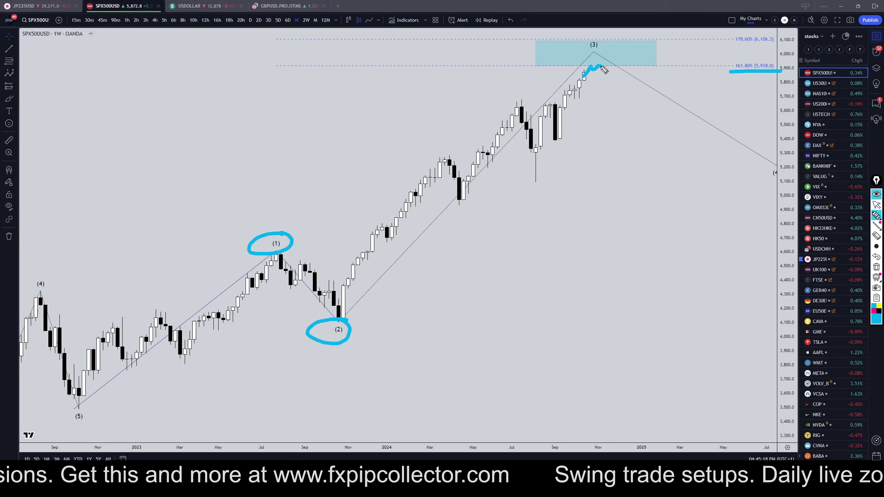
mouse_move(600, 66)
left_mouse_down()
mouse_move(620, 143)
mouse_move(646, 132)
mouse_move(681, 162)
mouse_move(701, 198)
left_mouse_up()
mouse_move(601, 182)
left_mouse_down()
mouse_move(619, 185)
mouse_move(621, 171)
left_mouse_up()
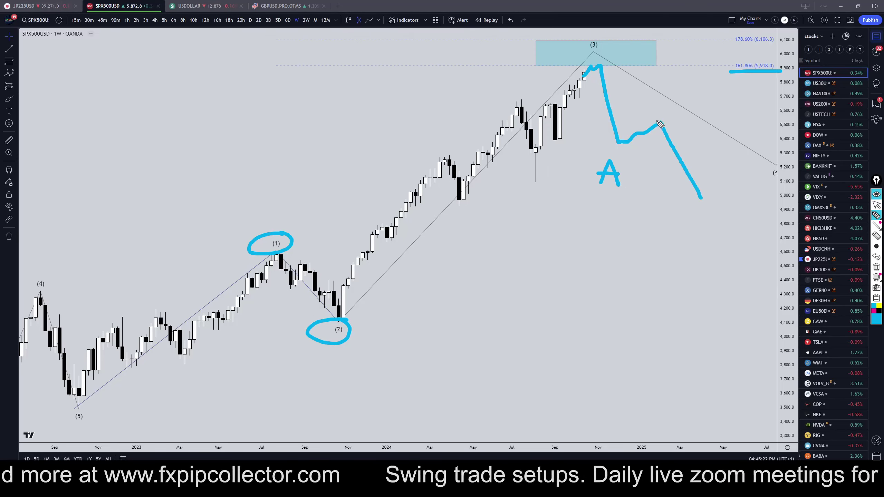
mouse_move(655, 94)
left_mouse_down()
mouse_move(656, 111)
mouse_move(658, 100)
left_mouse_up()
left_click_drag(706, 208, 720, 224)
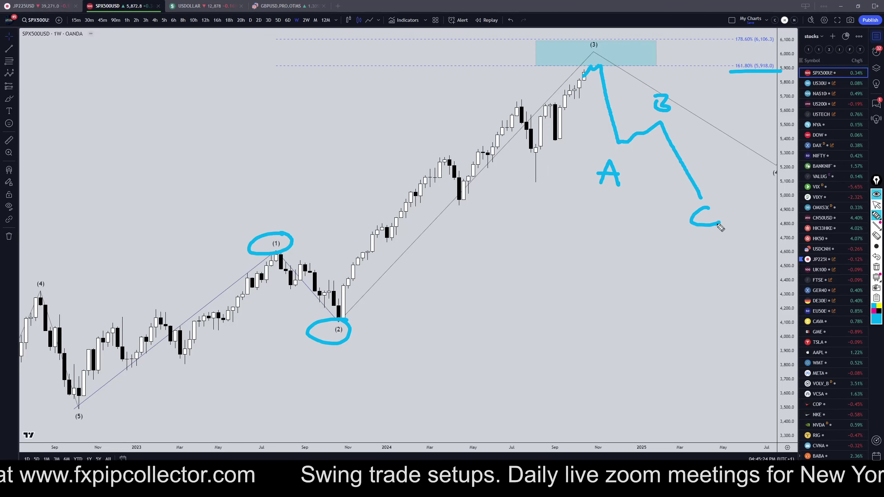
mouse_move(656, 210)
left_mouse_down()
mouse_move(677, 226)
mouse_move(672, 254)
left_mouse_up()
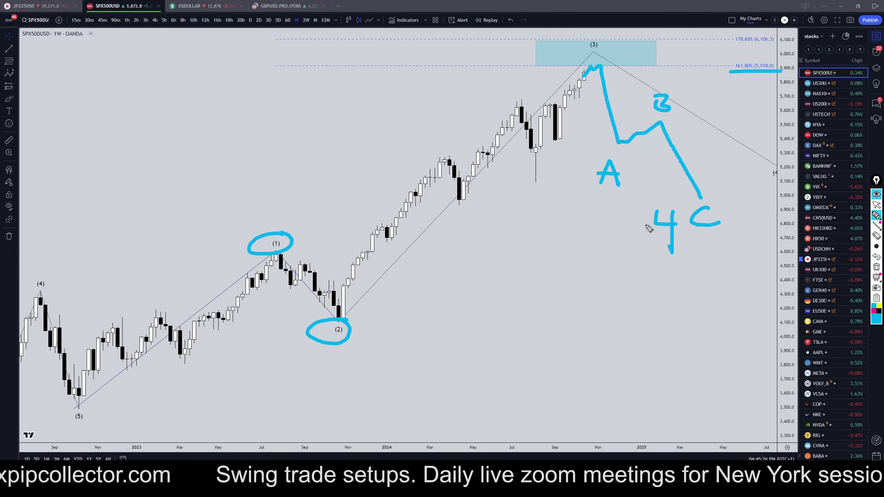
- Underline the August 2024 low on the weekly chart, and clear all ink
left_click_drag(558, 185, 507, 180)
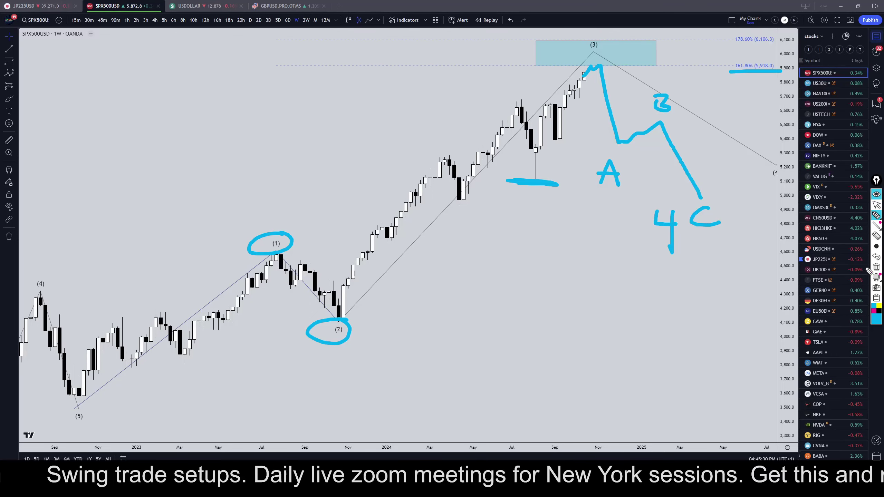
left_click(877, 268)
left_click(877, 205)
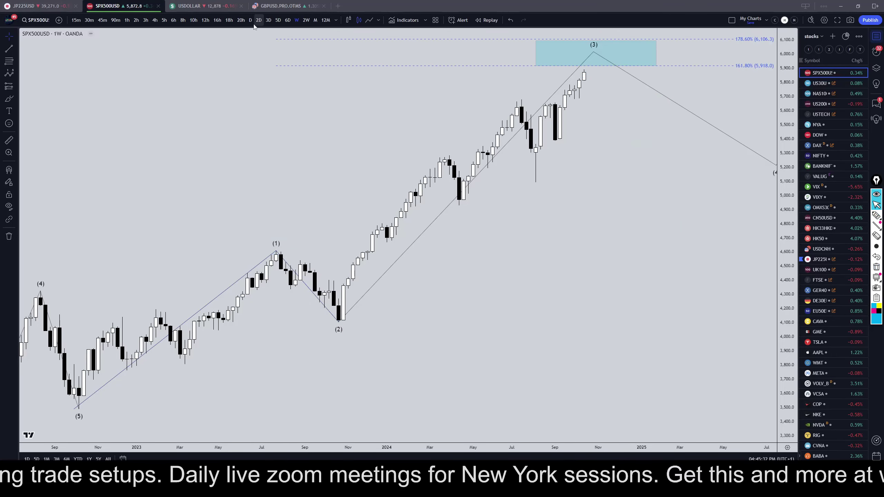
- Switch the SPX500USD chart to the daily timeframe
key("d")
key("Return")
scroll(566, 316, "down", 5)
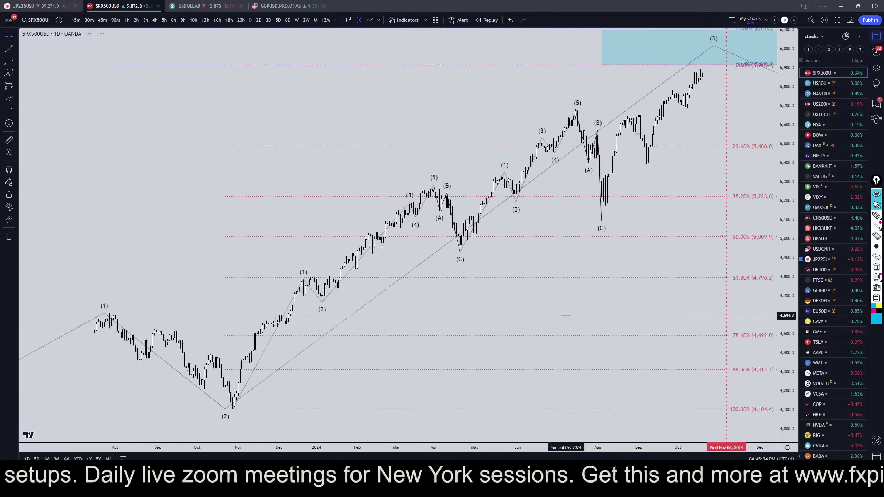
scroll(566, 316, "down", 4)
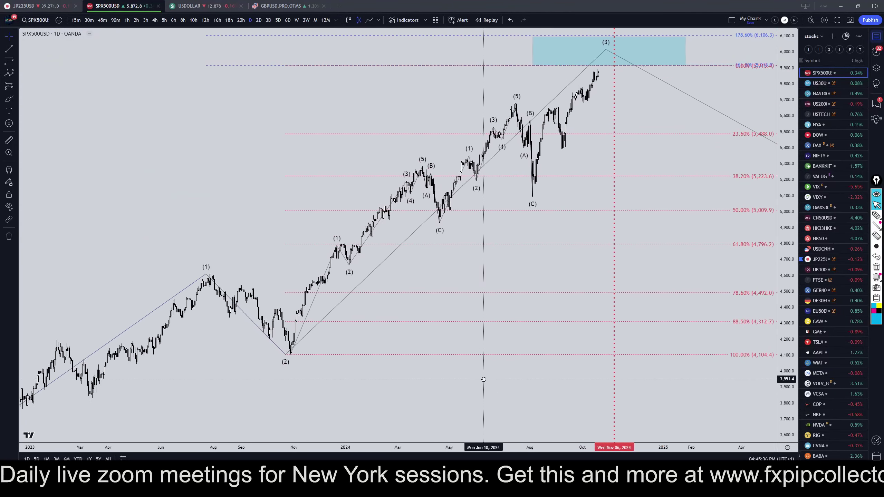
scroll(487, 379, "down", 2)
- Circle waves (1) and (2) on the daily chart, trace the climb from wave (2) up to the 161.80% level, and clear the ink
mouse_move(877, 215)
left_click_drag(272, 234, 275, 234)
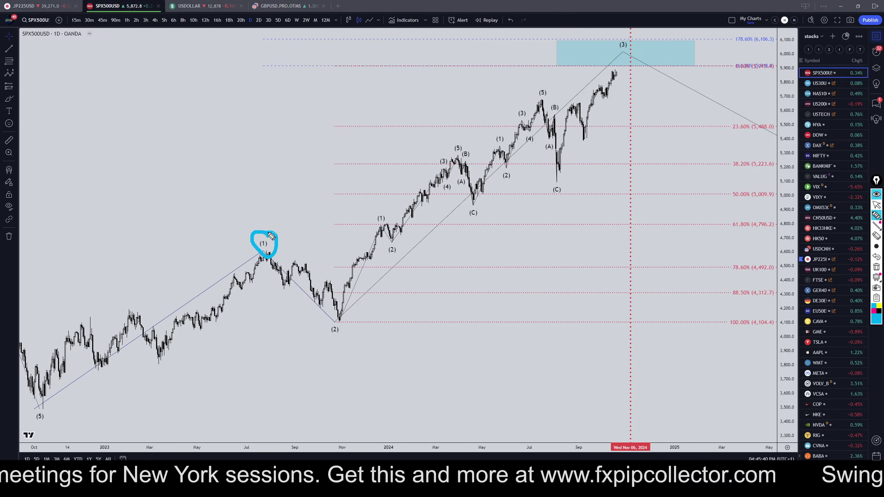
left_click_drag(346, 326, 344, 331)
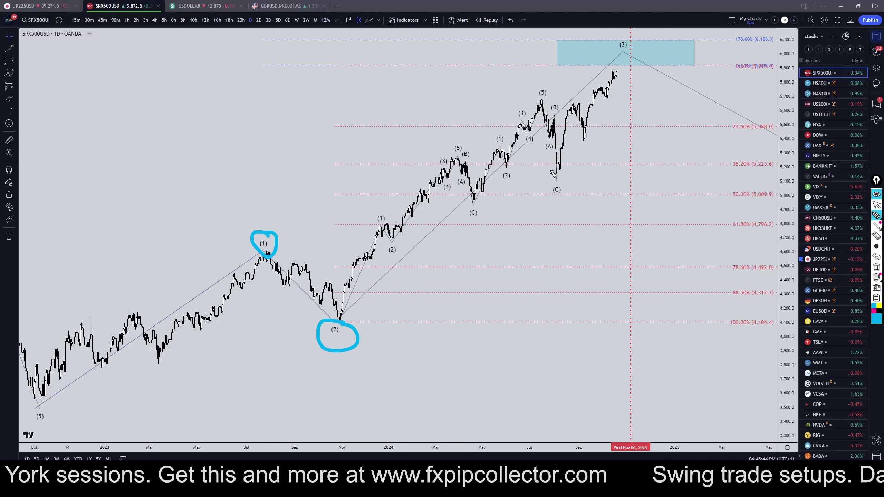
mouse_move(330, 317)
left_mouse_down()
mouse_move(395, 204)
mouse_move(445, 157)
mouse_move(540, 119)
mouse_move(573, 149)
mouse_move(624, 65)
left_mouse_up()
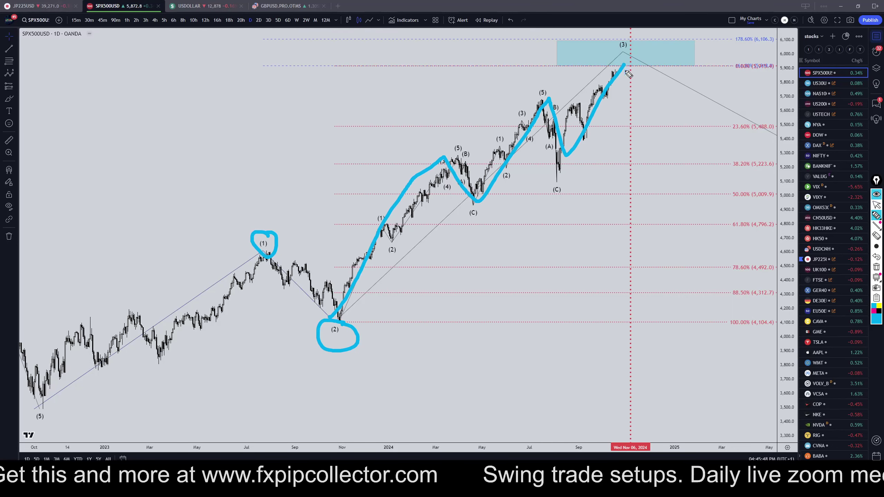
left_click(876, 268)
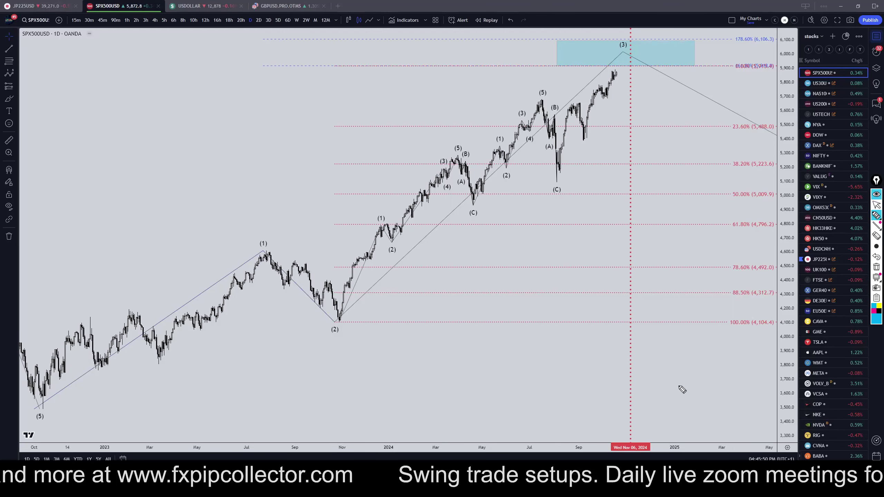
- Circle the Nov 06, 2024 date marker, sketch the rise from the latest price to the 161.80% level, and underline that level's label
left_click_drag(648, 438, 621, 440)
left_click_drag(662, 460, 633, 433)
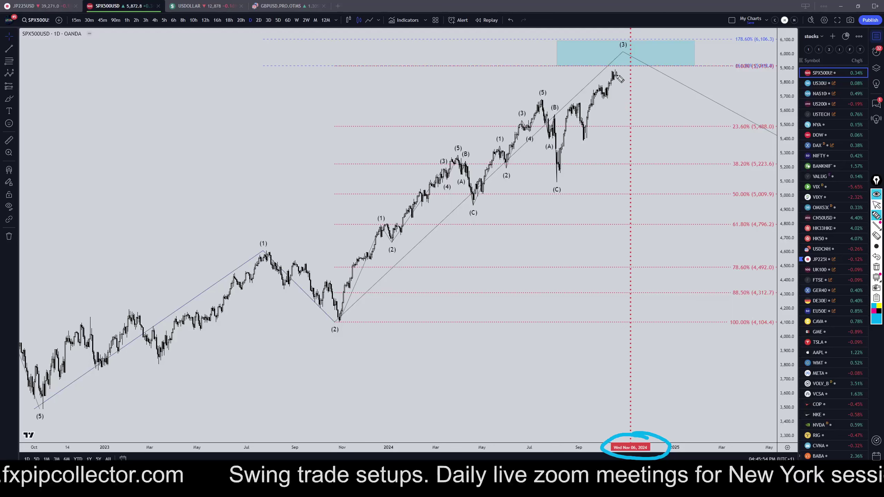
left_click_drag(615, 77, 627, 70)
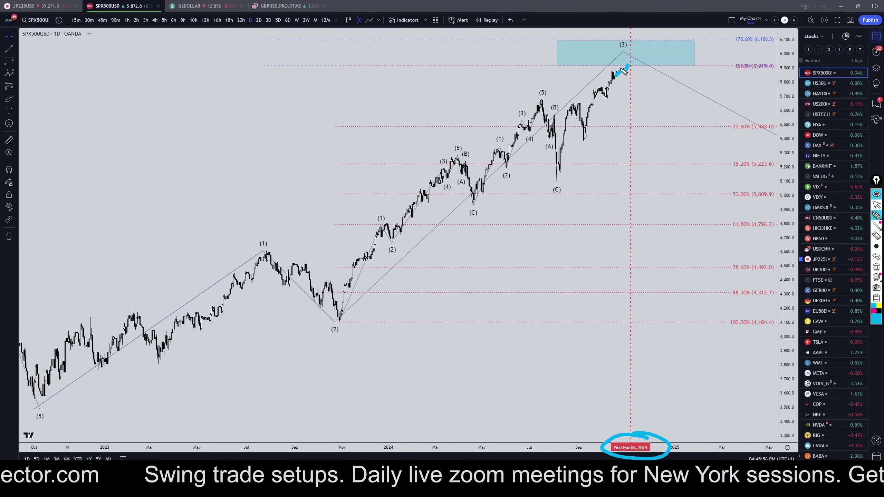
left_click_drag(728, 72, 789, 69)
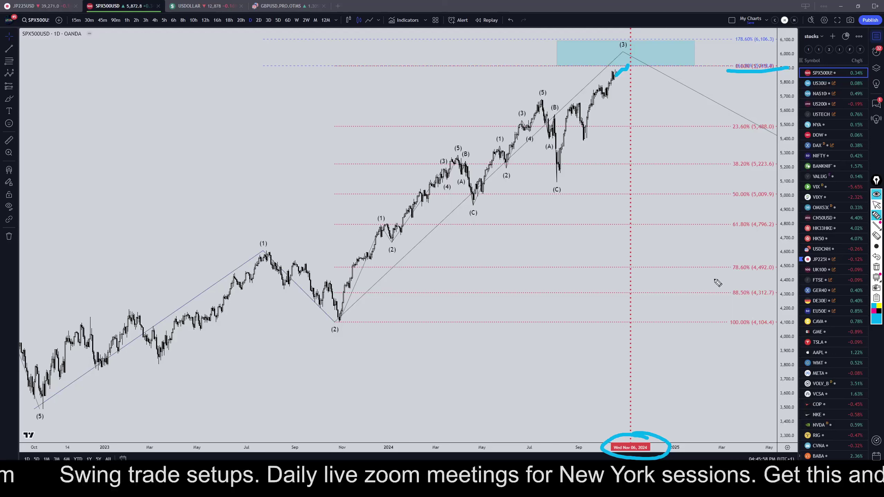
- Underline the wave (1) high and wave (2) low, and sketch a decline labelled 4 with the 38.20% and 50.00% levels underlined
left_click_drag(247, 253, 289, 250)
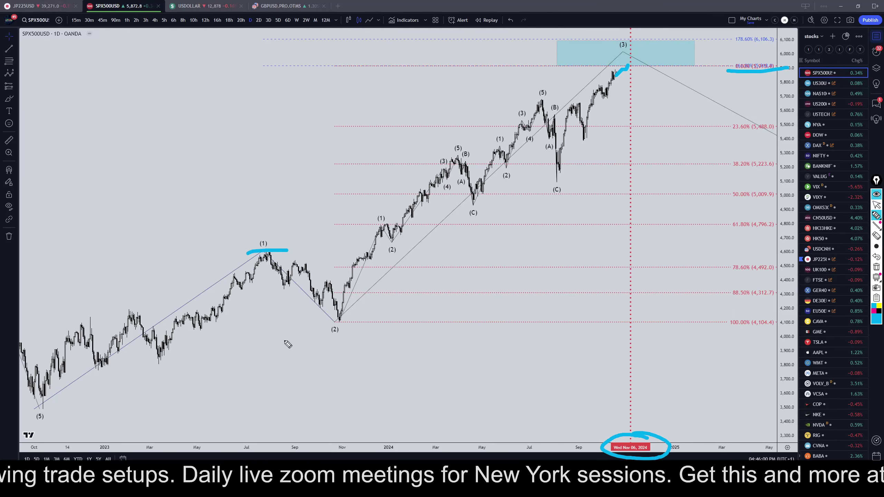
left_click_drag(312, 322, 399, 329)
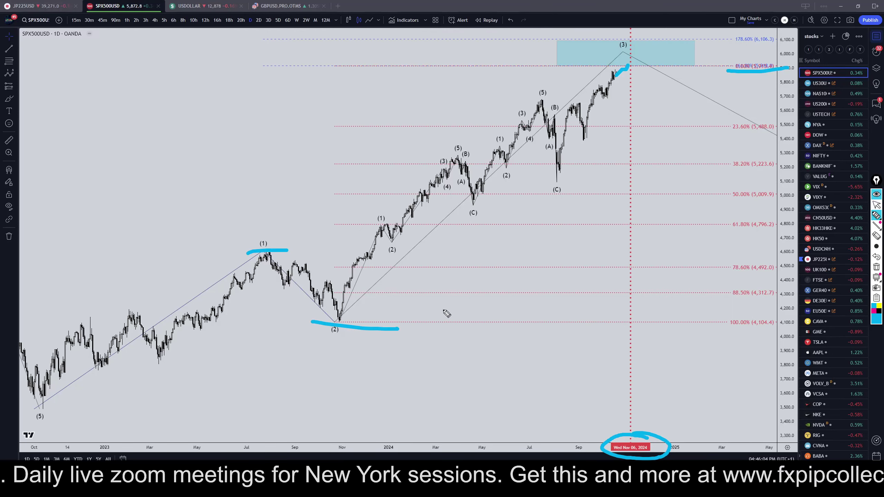
mouse_move(629, 67)
left_mouse_down()
mouse_move(642, 134)
mouse_move(675, 112)
mouse_move(701, 170)
mouse_move(704, 228)
left_mouse_up()
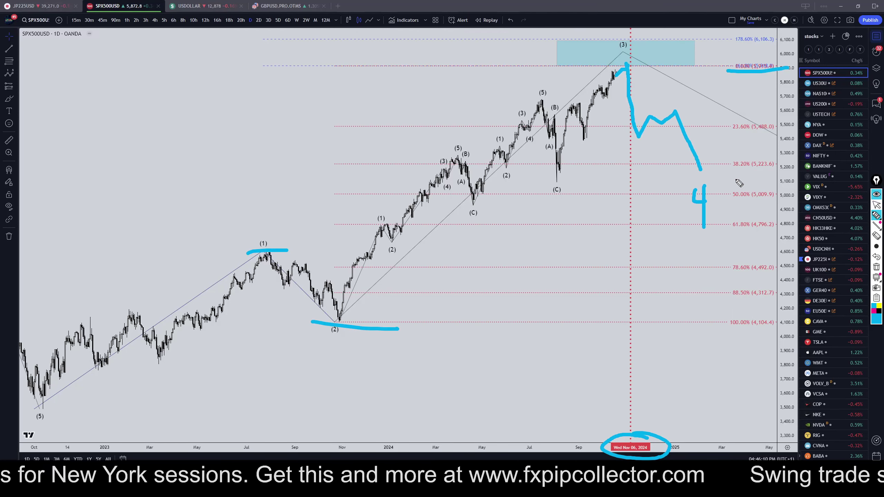
left_click_drag(728, 177, 796, 176)
left_click_drag(734, 207, 809, 208)
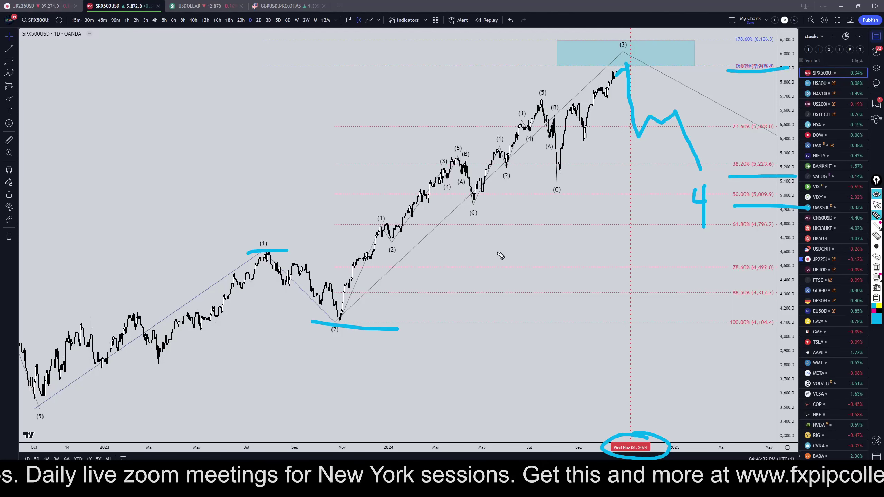
- Draw an upward arrow beside the rally, bracket the index symbols from SPX500 to NYA in the watchlist, and circle the handwritten 4
mouse_move(310, 203)
left_mouse_down()
mouse_move(353, 152)
mouse_move(375, 173)
left_mouse_up()
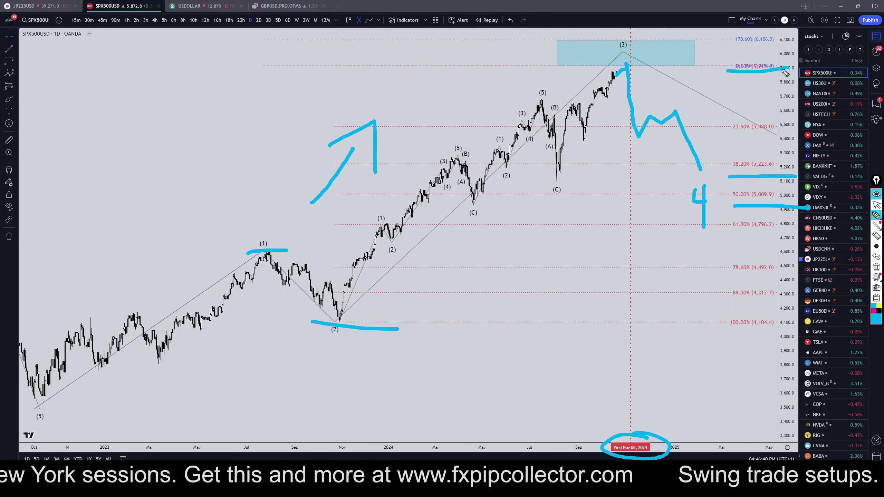
left_click_drag(801, 69, 806, 125)
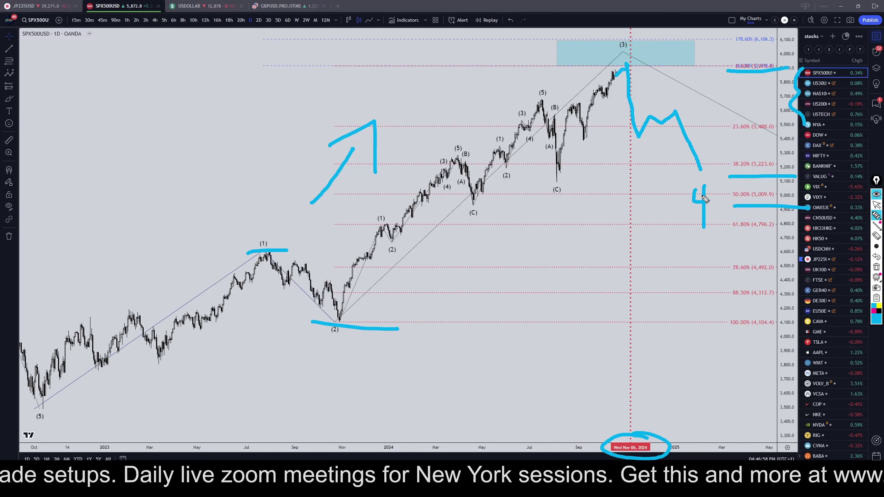
mouse_move(707, 174)
left_mouse_down()
mouse_move(734, 229)
mouse_move(700, 175)
left_mouse_up()
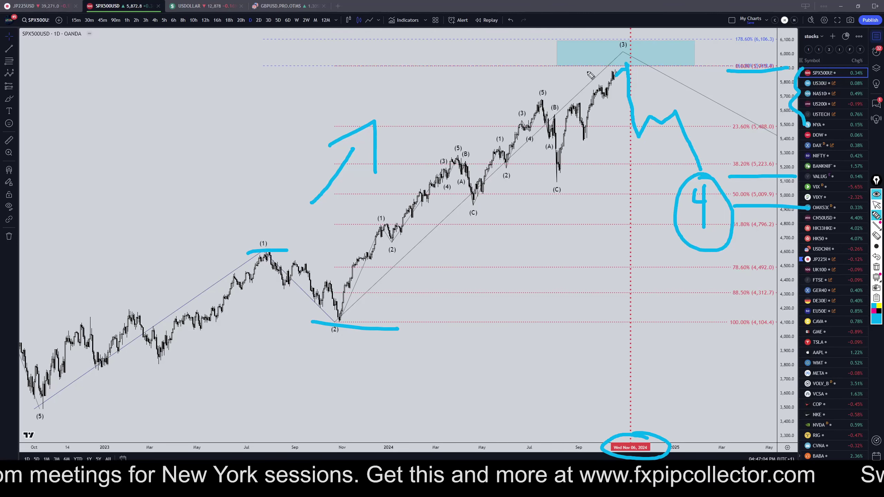
- Draw a downward arrow below the price action, and sketch a rebound from wave 4 plus an alternative rise above the 178.60% level
mouse_move(510, 249)
left_mouse_down()
mouse_move(535, 294)
mouse_move(544, 289)
left_mouse_up()
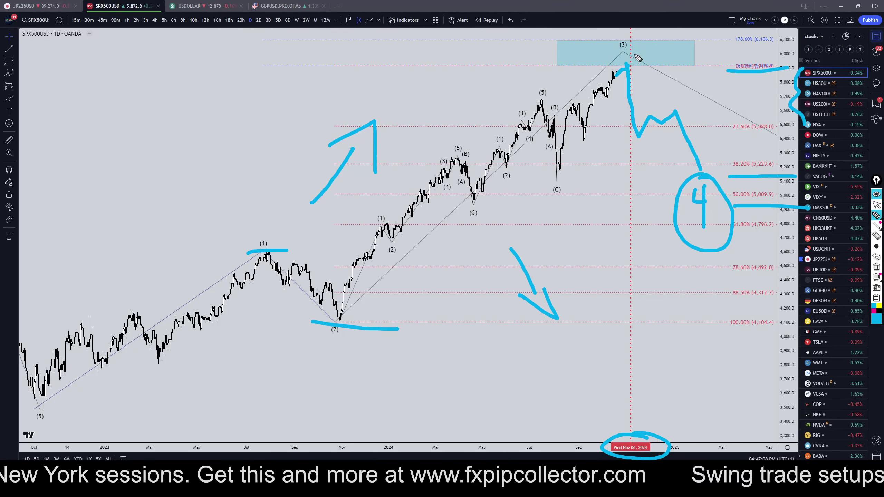
left_click_drag(704, 175, 757, 48)
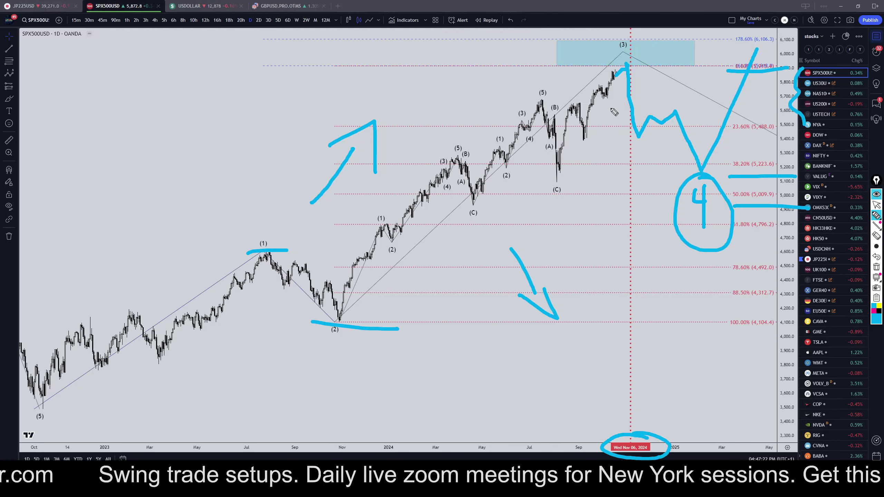
left_click_drag(630, 74, 668, 14)
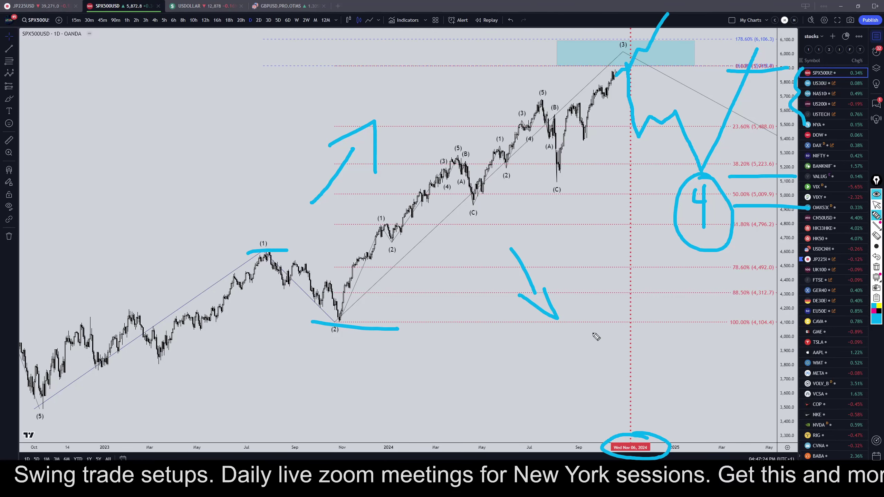
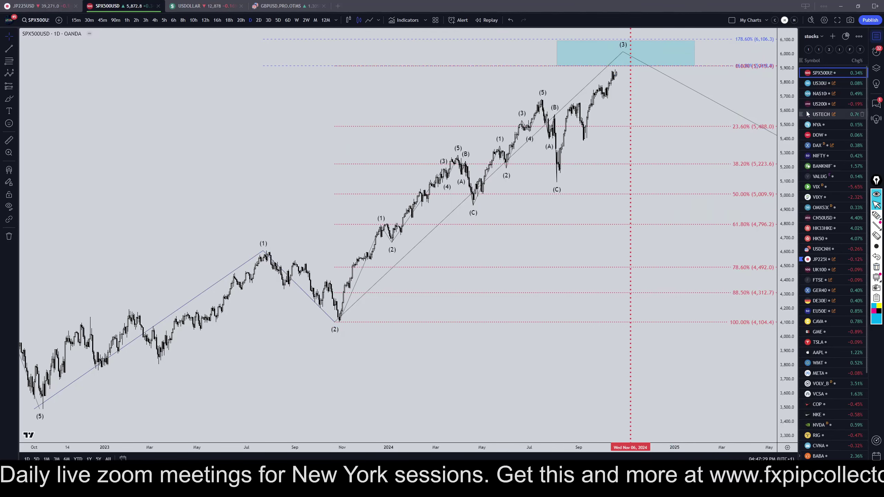
- Open the US30USD weekly chart and trace the waves from the late 2022 low up to the latest price
left_click(820, 84)
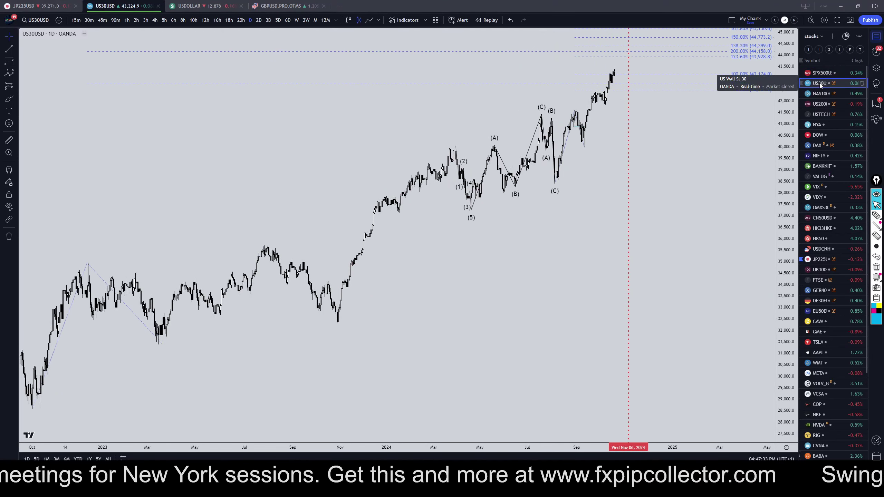
left_click(296, 21)
left_click(876, 216)
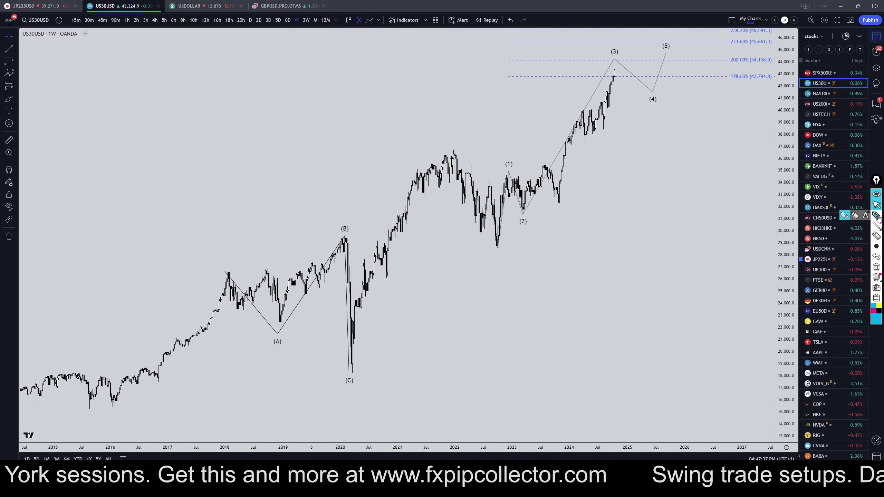
mouse_move(498, 249)
left_mouse_down()
mouse_move(507, 173)
mouse_move(528, 211)
mouse_move(573, 135)
mouse_move(599, 121)
mouse_move(619, 72)
left_mouse_up()
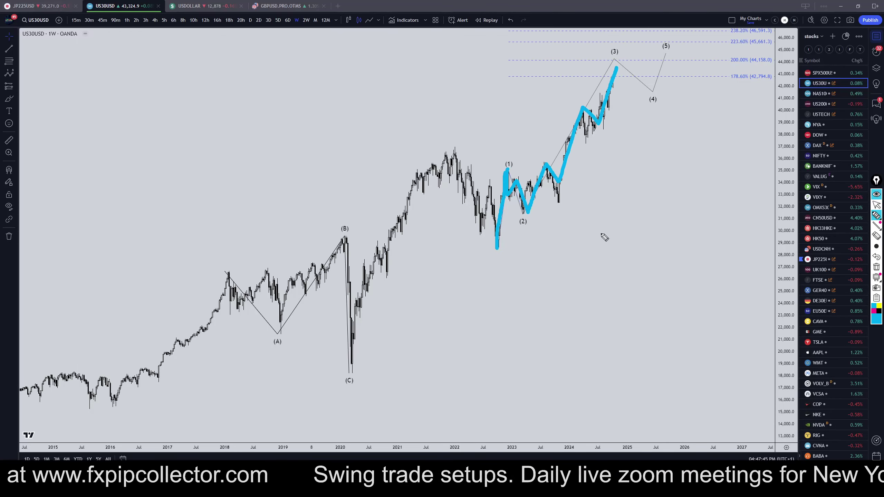
- Sketch the wave (4) decline from the 200.00% level and the wave (5) rise, underline the 2024 lows, and clear the ink
mouse_move(617, 69)
left_mouse_down()
mouse_move(620, 59)
mouse_move(651, 122)
left_mouse_up()
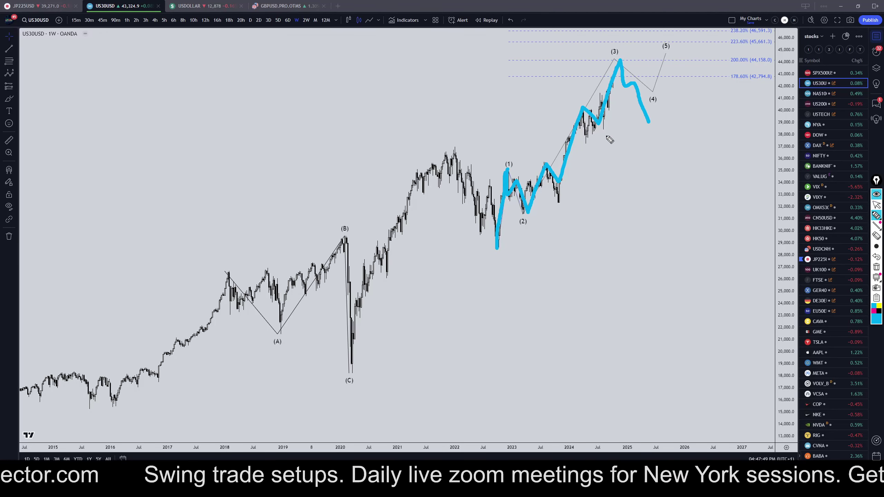
mouse_move(588, 132)
left_mouse_down()
mouse_move(611, 133)
mouse_move(667, 81)
mouse_move(675, 47)
left_mouse_up()
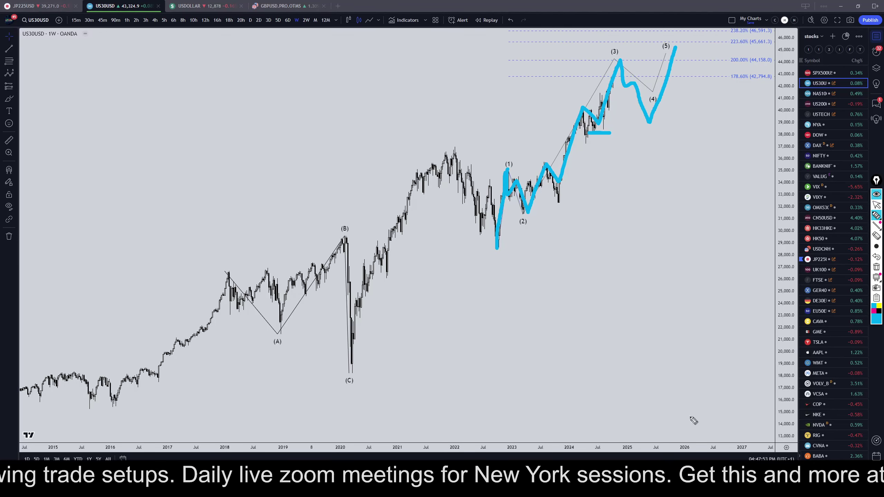
left_click(877, 269)
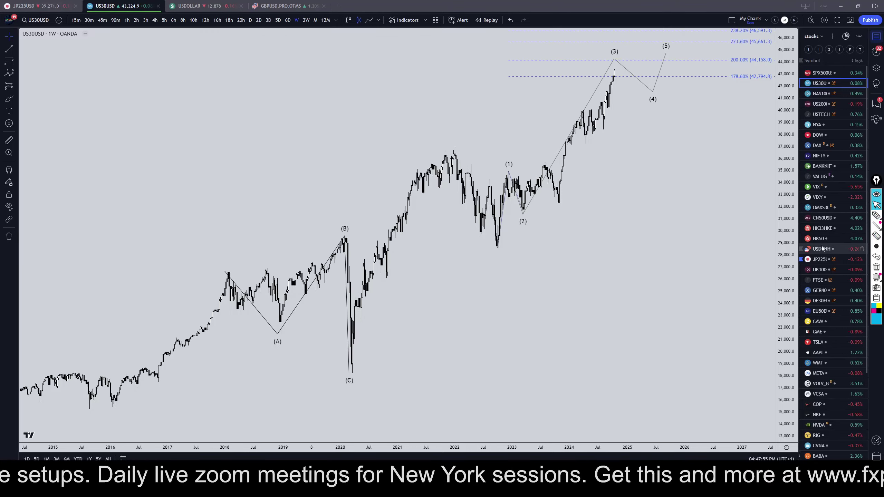
- On the US30USD daily chart, sketch a rise to the Nov 06, 2024 line and a decline after it, and underline the (C) and (5) lows
left_click(251, 20)
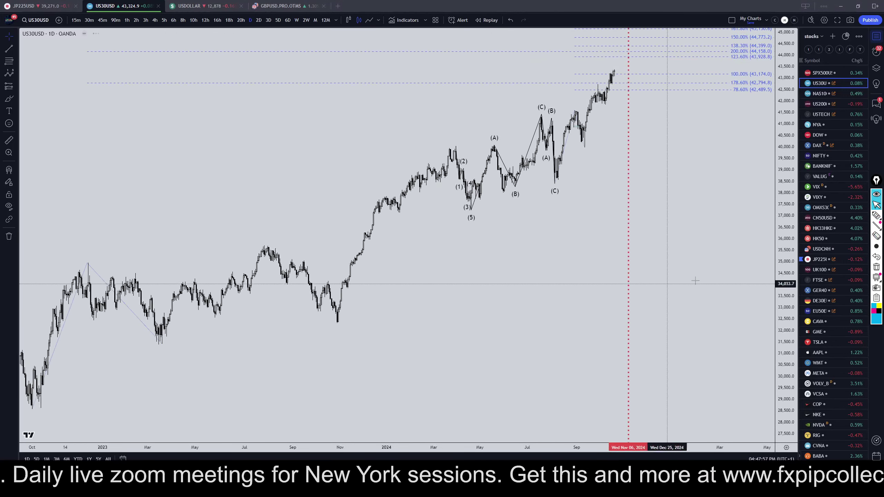
left_click(877, 216)
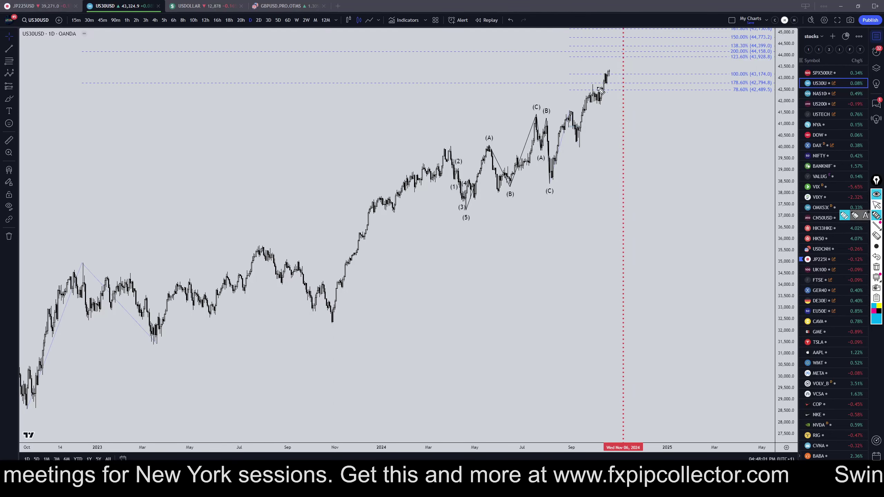
left_click_drag(608, 73, 614, 64)
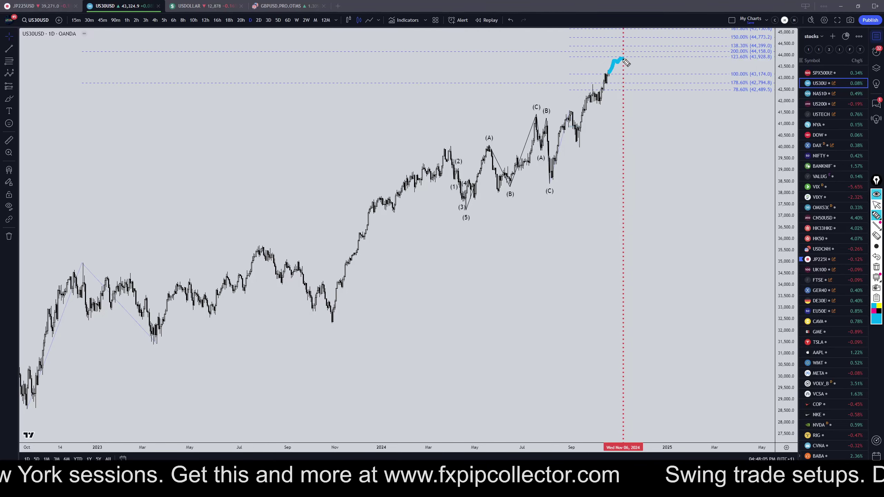
mouse_move(627, 69)
left_mouse_down()
mouse_move(640, 115)
mouse_move(665, 112)
mouse_move(701, 170)
left_mouse_up()
left_click_drag(505, 190, 580, 190)
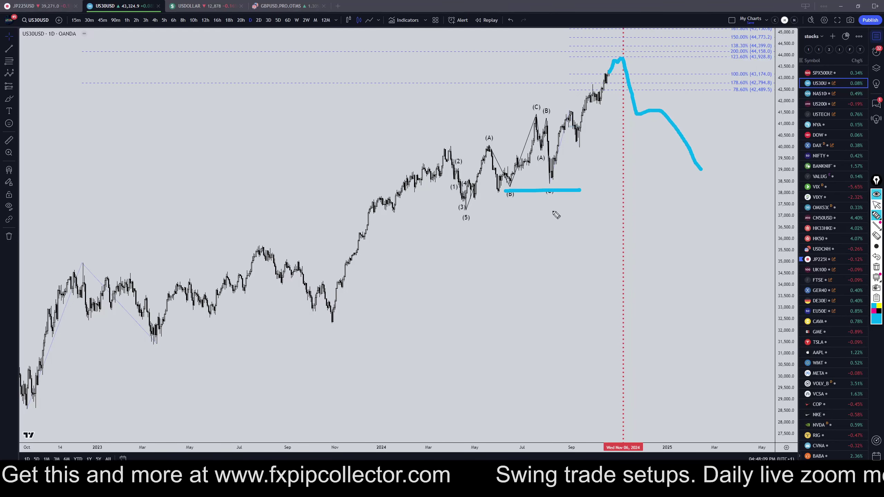
left_click_drag(441, 208, 526, 211)
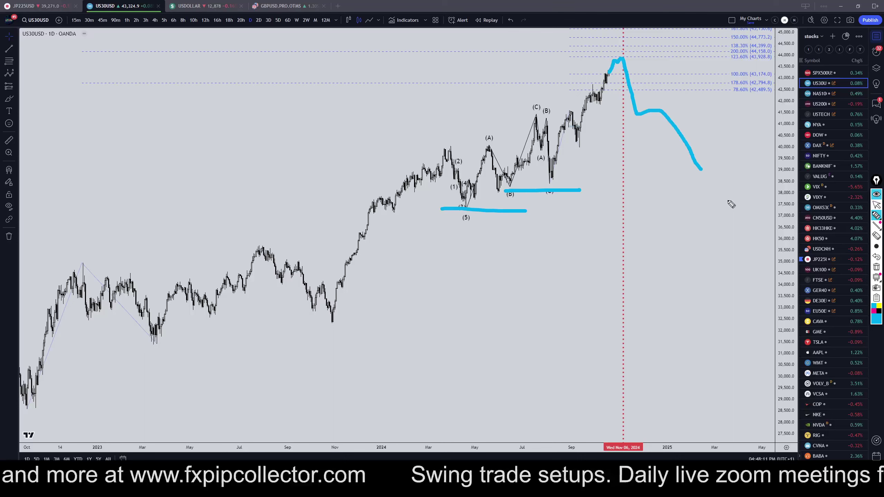
- Extend the US30USD decline, label it A, B, C with 3 at its start and 4 at its end, sketch the following rally, and clear the ink
left_click_drag(702, 172, 725, 194)
mouse_move(599, 163)
left_mouse_down()
mouse_move(627, 162)
mouse_move(589, 149)
left_mouse_up()
mouse_move(665, 80)
left_mouse_down()
mouse_move(684, 89)
mouse_move(666, 104)
left_mouse_up()
mouse_move(728, 214)
left_mouse_down()
mouse_move(740, 228)
mouse_move(731, 190)
mouse_move(738, 1)
left_mouse_up()
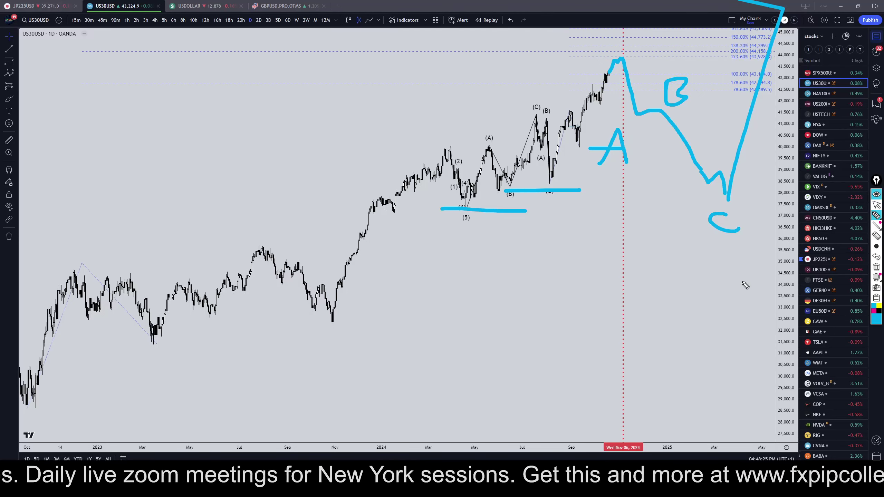
mouse_move(608, 31)
left_mouse_down()
mouse_move(622, 47)
mouse_move(580, 44)
left_mouse_up()
mouse_move(721, 251)
left_mouse_down()
mouse_move(735, 269)
mouse_move(735, 301)
left_mouse_up()
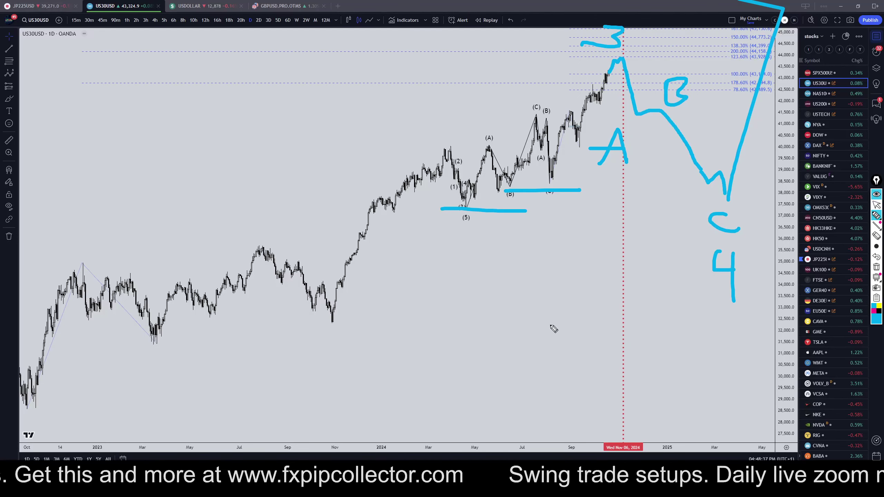
left_click(877, 267)
left_click(876, 205)
- Open the NAS100USD weekly chart and trace the five waves from the late 2022 low up to wave (5)
left_click(820, 94)
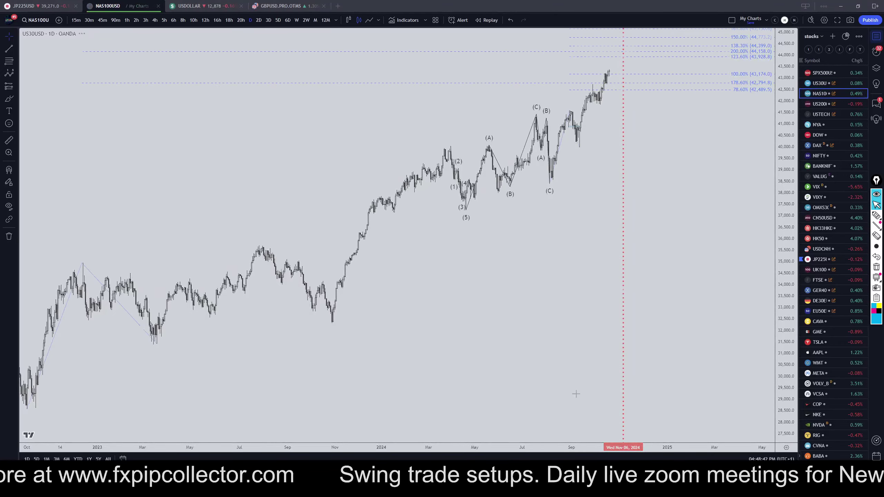
left_click(297, 20)
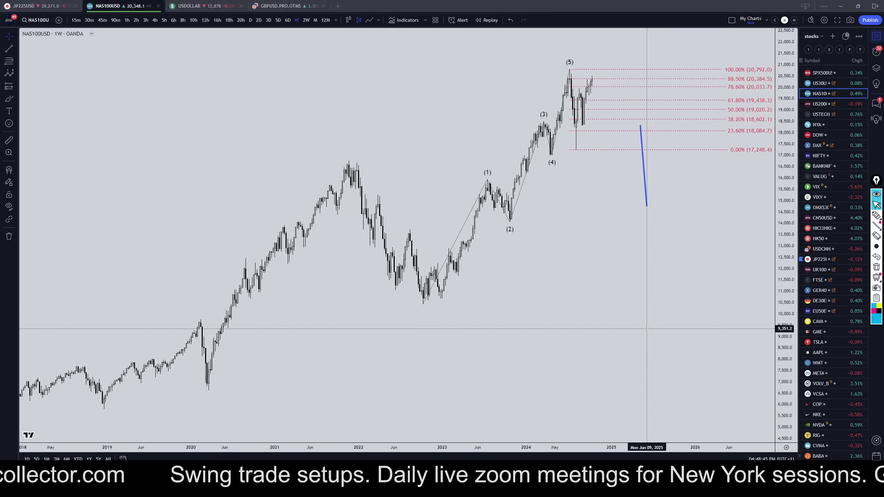
scroll(647, 328, "up", 2)
left_click(877, 217)
mouse_move(382, 319)
left_mouse_down()
mouse_move(454, 189)
mouse_move(478, 211)
mouse_move(483, 234)
mouse_move(524, 130)
mouse_move(533, 160)
mouse_move(558, 70)
left_mouse_up()
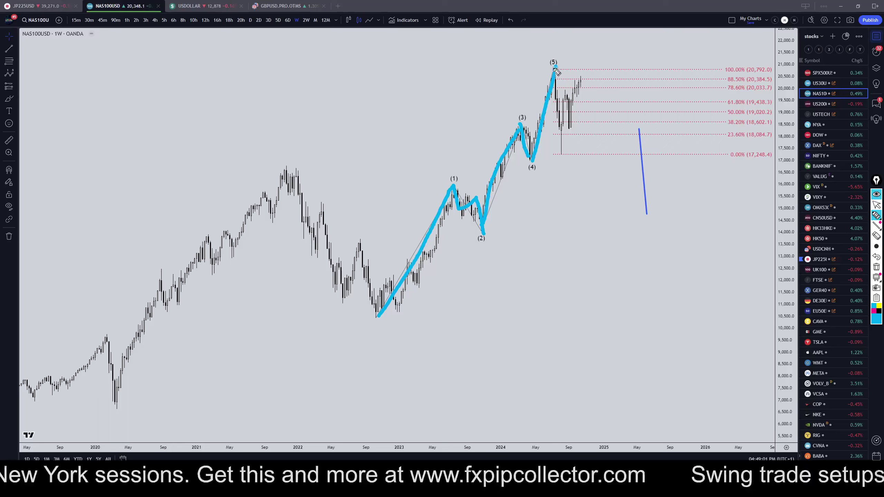
- Sketch an A-B-C correction from the wave (5) high, underline the wave (4) low, and clear the ink
mouse_move(540, 69)
left_mouse_down()
mouse_move(587, 63)
mouse_move(557, 98)
mouse_move(560, 153)
left_mouse_up()
mouse_move(551, 185)
left_mouse_down()
mouse_move(563, 184)
mouse_move(562, 104)
mouse_move(606, 68)
mouse_move(593, 57)
mouse_move(622, 201)
mouse_move(633, 206)
left_mouse_up()
left_click_drag(512, 164, 540, 164)
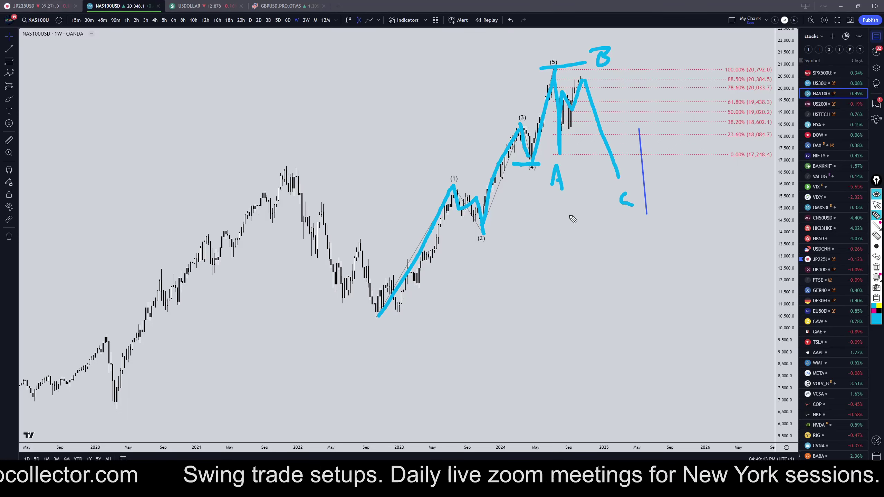
left_click(877, 267)
left_click(877, 205)
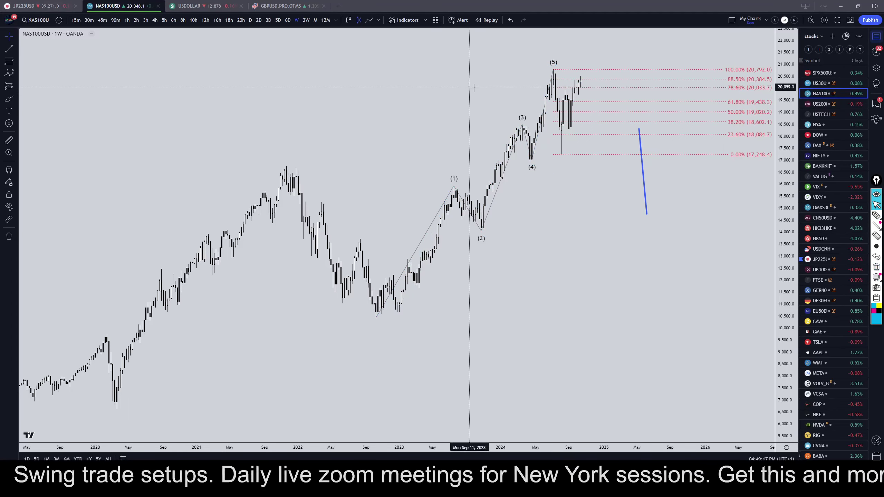
- Examine the wave count on the NAS100USD daily chart, and return to the weekly timeframe
left_click(250, 19)
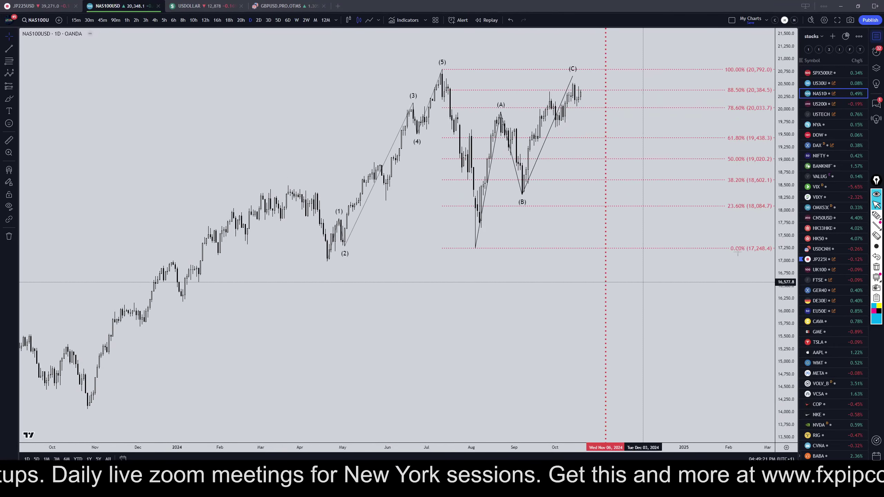
scroll(403, 215, "down", 5)
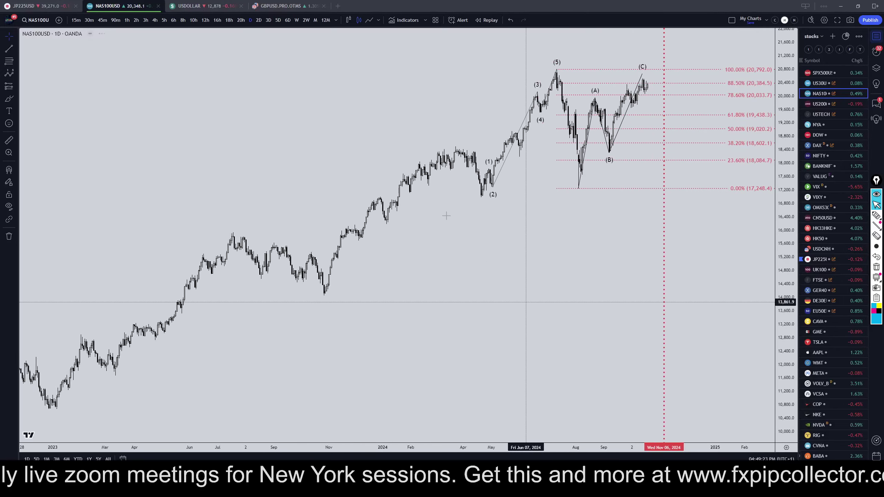
left_click(296, 20)
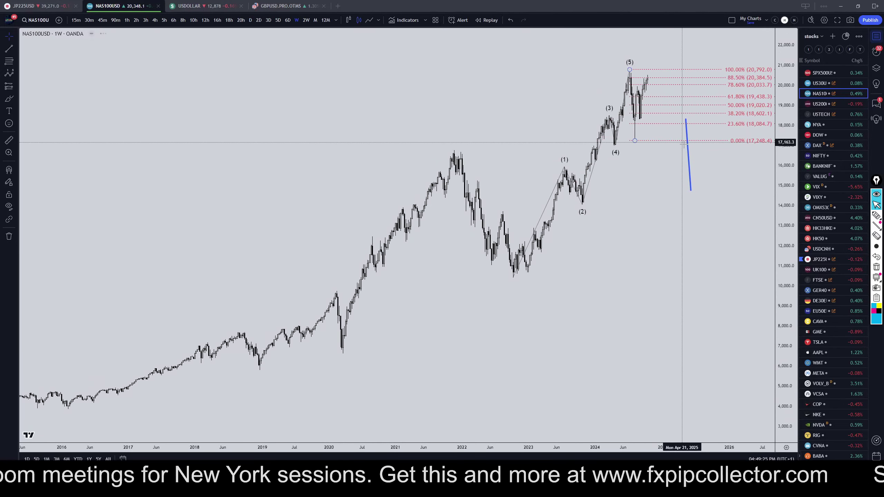
- Match the blue line to the drop from wave (5), and move it to project down from the latest price near the 88.50% level
mouse_move(685, 146)
left_mouse_down()
mouse_move(632, 94)
mouse_move(588, 116)
left_mouse_up()
scroll(588, 117, "up", 5)
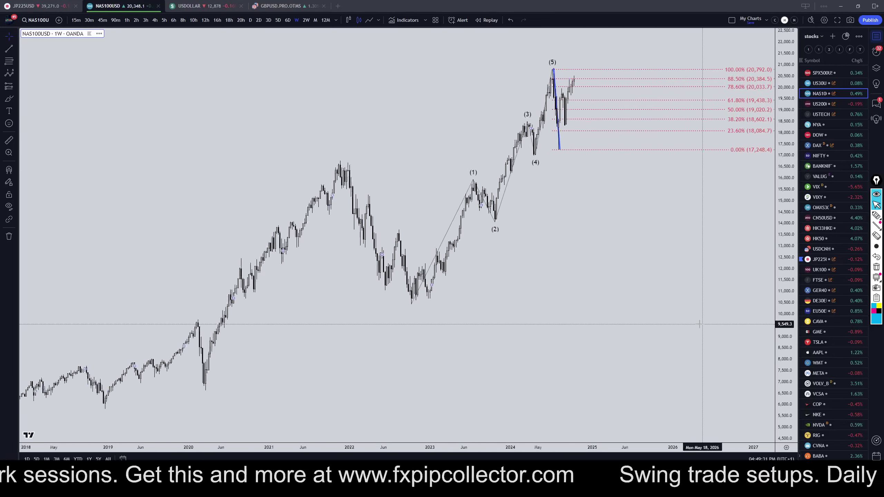
left_click_drag(489, 118, 536, 131)
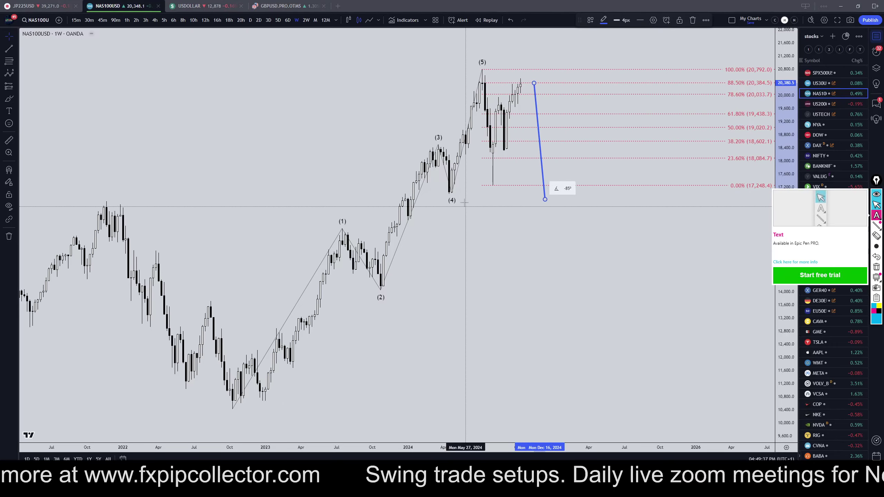
left_click(665, 234)
- Underline the wave (4) low on the NAS100USD weekly chart with the pen
left_click(876, 215)
left_click_drag(422, 195, 491, 191)
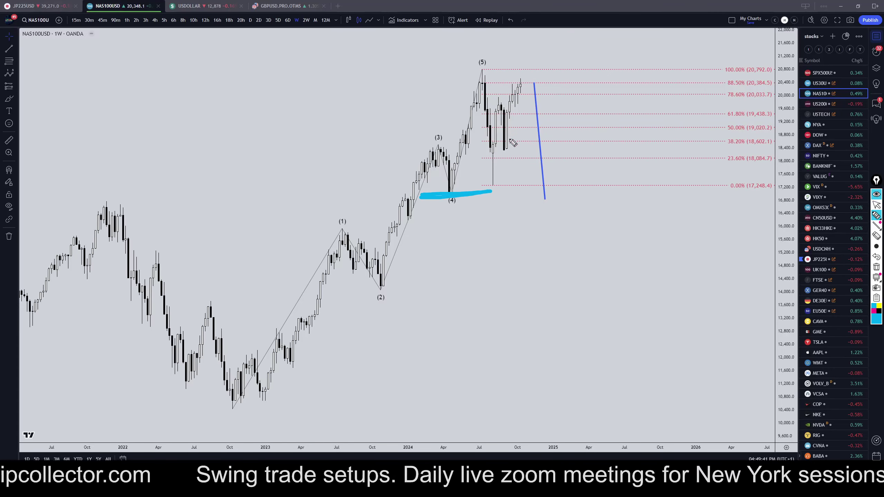
- Trace the drop from wave (5), the rebound and a matching fall to the blue line's end, and clear the ink
mouse_move(486, 87)
left_mouse_down()
mouse_move(490, 172)
mouse_move(523, 83)
mouse_move(546, 199)
left_mouse_up()
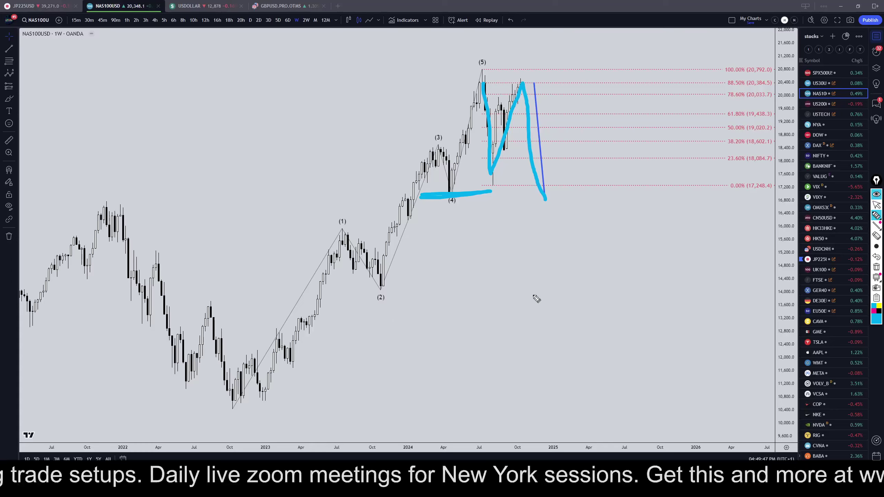
left_click(876, 267)
left_click(877, 205)
- On the NAS100USD daily chart, sketch an A-B-C correction from the wave (5) high into 2025 and hand-label its waves A, B and C
key("d")
key("Return")
scroll(558, 334, "down", 5)
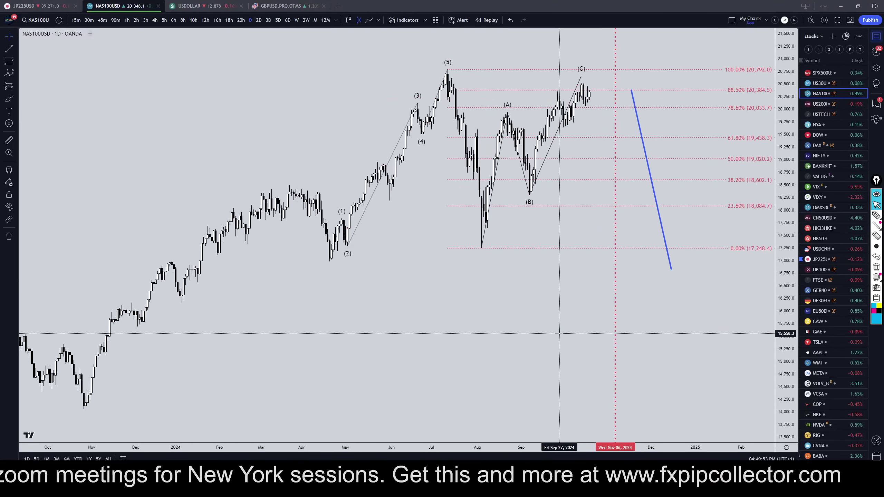
left_click(876, 215)
left_click_drag(449, 76, 486, 218)
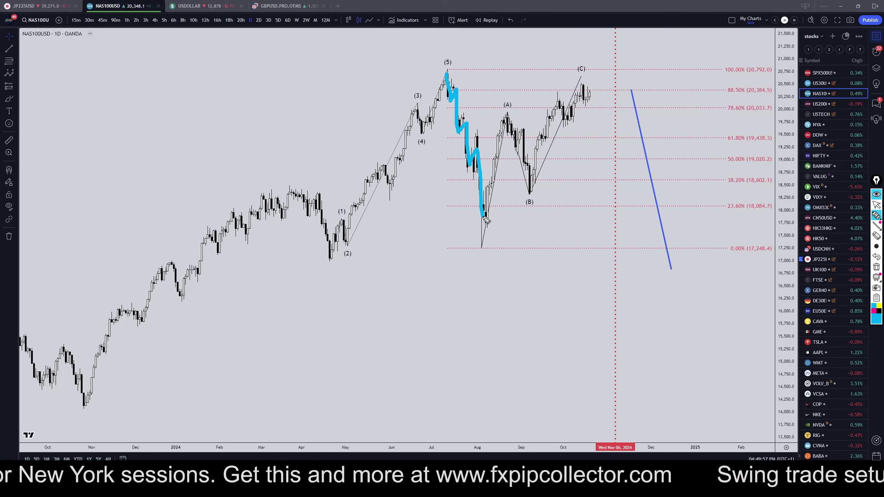
mouse_move(483, 282)
left_mouse_down()
mouse_move(496, 287)
mouse_move(496, 274)
left_mouse_up()
mouse_move(486, 213)
left_mouse_down()
mouse_move(505, 128)
mouse_move(523, 129)
mouse_move(529, 193)
mouse_move(584, 90)
mouse_move(603, 101)
mouse_move(617, 90)
mouse_move(642, 170)
mouse_move(670, 208)
mouse_move(719, 335)
left_mouse_up()
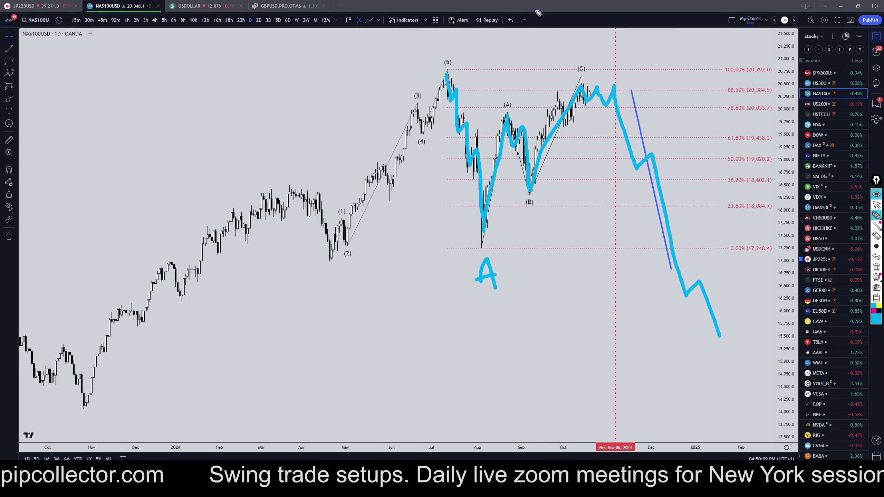
left_click_drag(733, 363, 753, 380)
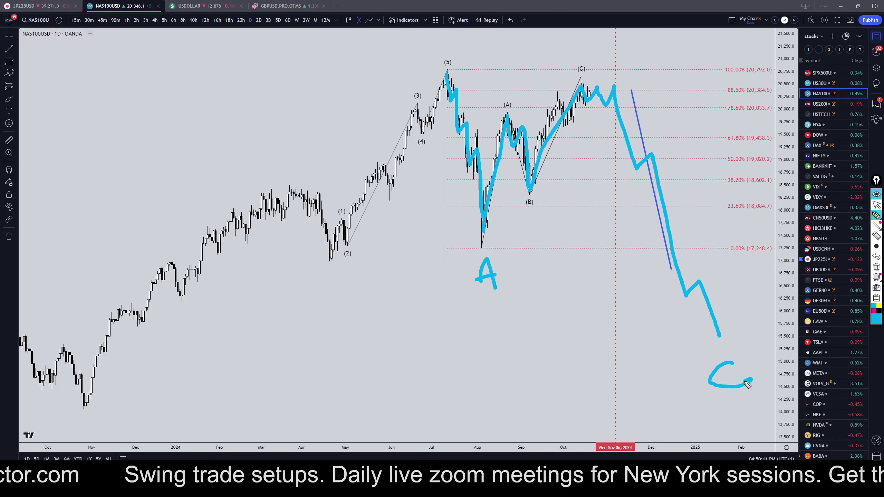
left_click_drag(596, 24, 614, 42)
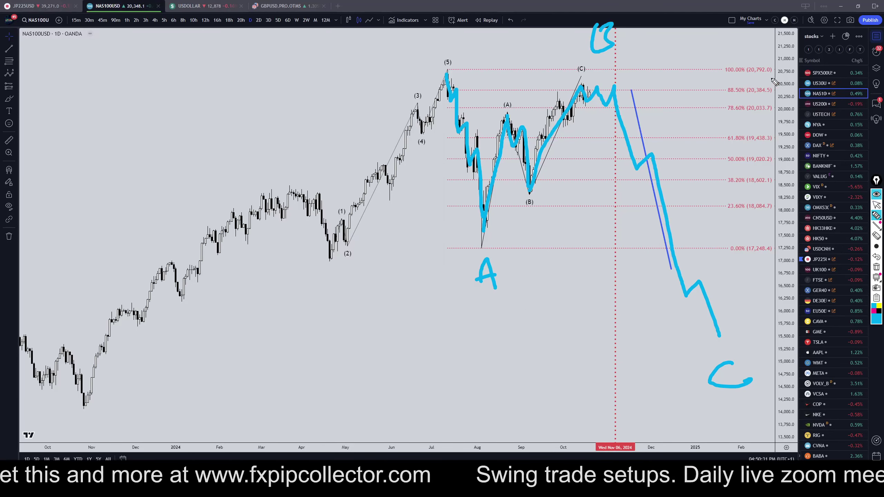
- Point out the SPX500USD, US30USD and NAS100USD watchlist entries with pen strokes, and clear the ink
left_click_drag(806, 74, 762, 70)
left_click_drag(797, 93, 745, 71)
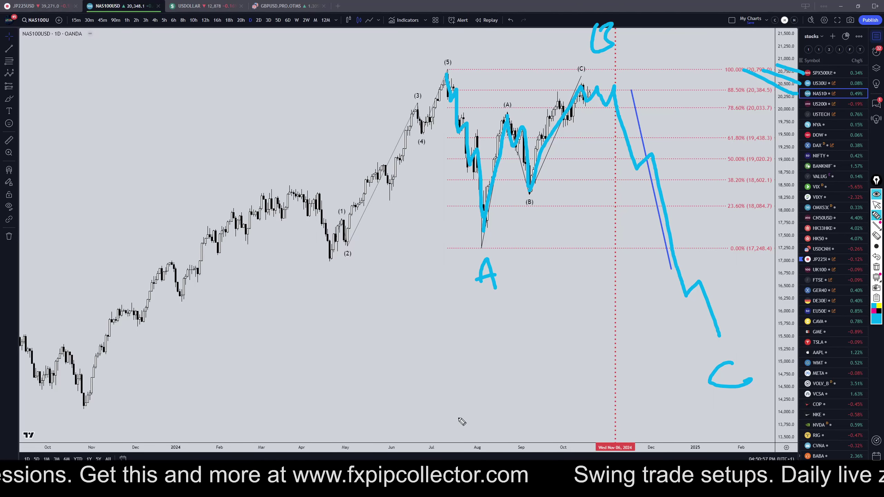
left_click(876, 267)
left_click(877, 205)
- Open the US10Y chart from the watchlist on the weekly timeframe
scroll(828, 268, "down", 3)
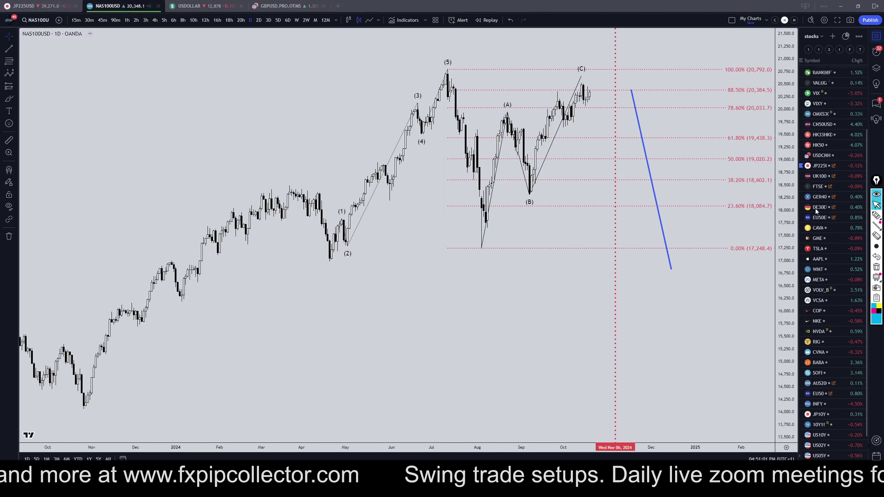
left_click(818, 414)
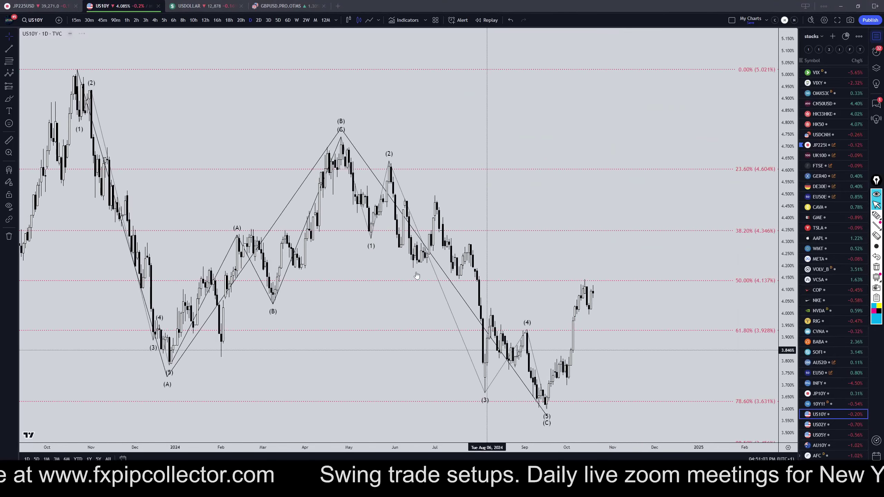
left_click(297, 20)
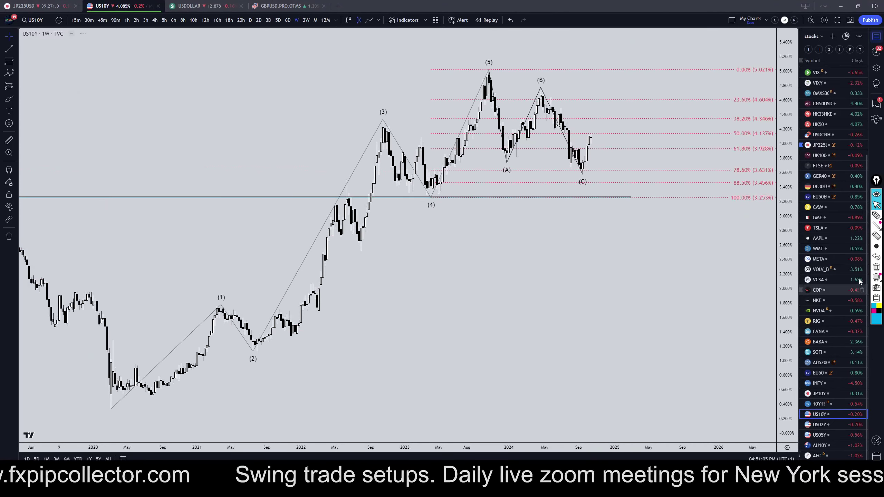
- Trace the (A)-(B)-(C) decline from wave (5) with the pen, marking the 78.60% level and pointing an arrow at the wave (C) low
left_click(876, 216)
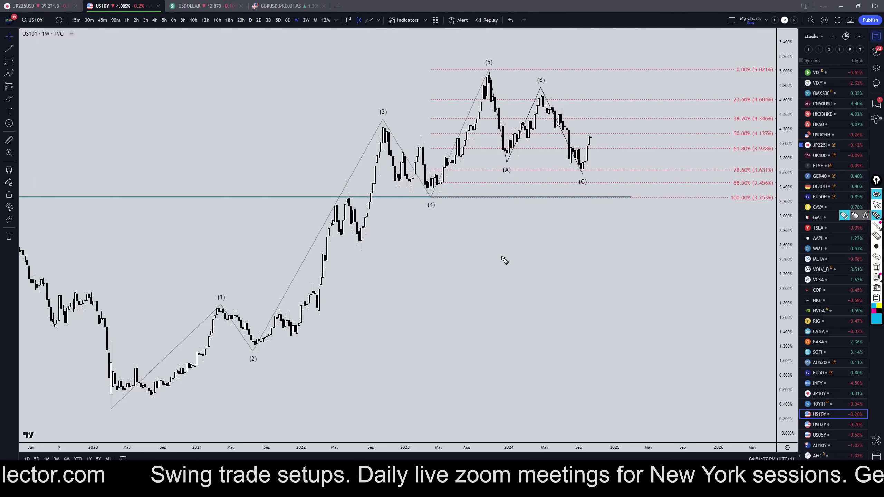
mouse_move(487, 70)
left_mouse_down()
mouse_move(509, 162)
mouse_move(521, 123)
mouse_move(533, 136)
mouse_move(544, 108)
mouse_move(584, 167)
left_mouse_up()
left_click_drag(742, 162, 748, 177)
mouse_move(561, 230)
left_mouse_down()
mouse_move(576, 177)
mouse_move(586, 214)
left_mouse_up()
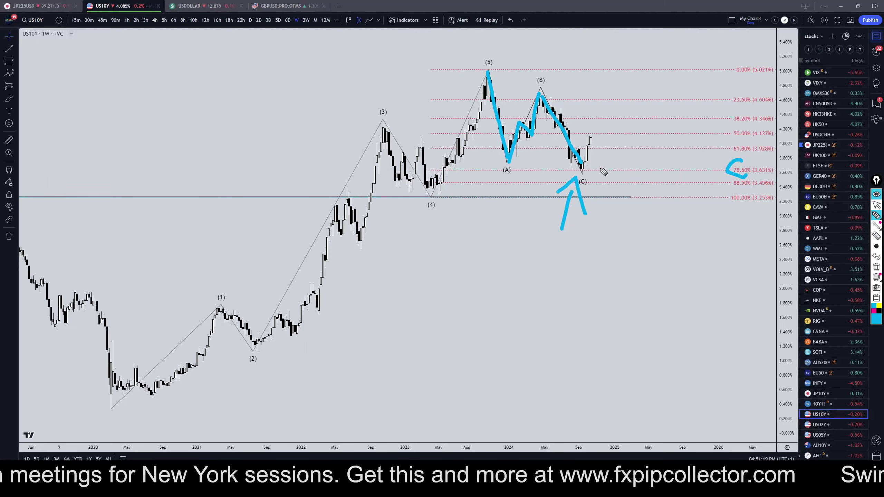
- Sketch a projected rise from wave (C) past the marked wave (5) high, add an upward arrow below, and clear the ink
mouse_move(582, 170)
left_mouse_down()
mouse_move(591, 144)
mouse_move(602, 152)
mouse_move(629, 61)
mouse_move(644, 49)
left_mouse_up()
left_click_drag(474, 68, 534, 68)
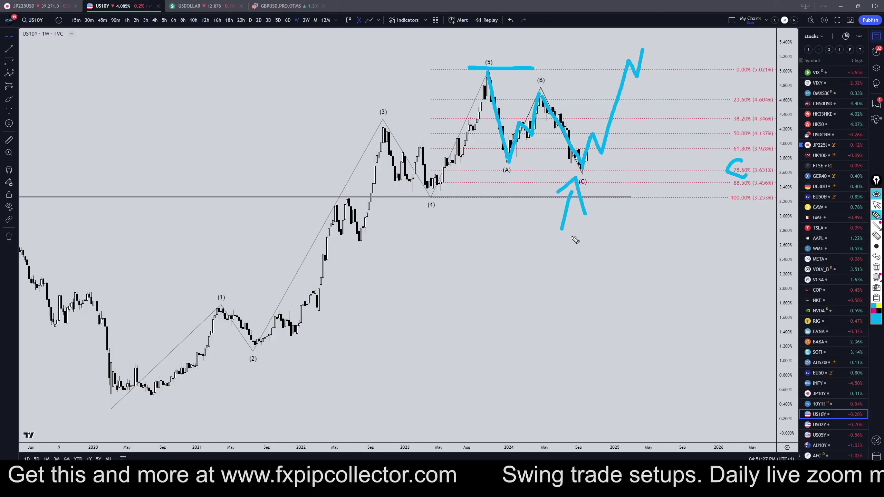
left_click_drag(562, 392, 580, 342)
mouse_move(555, 343)
left_mouse_down()
mouse_move(573, 334)
mouse_move(604, 376)
left_mouse_up()
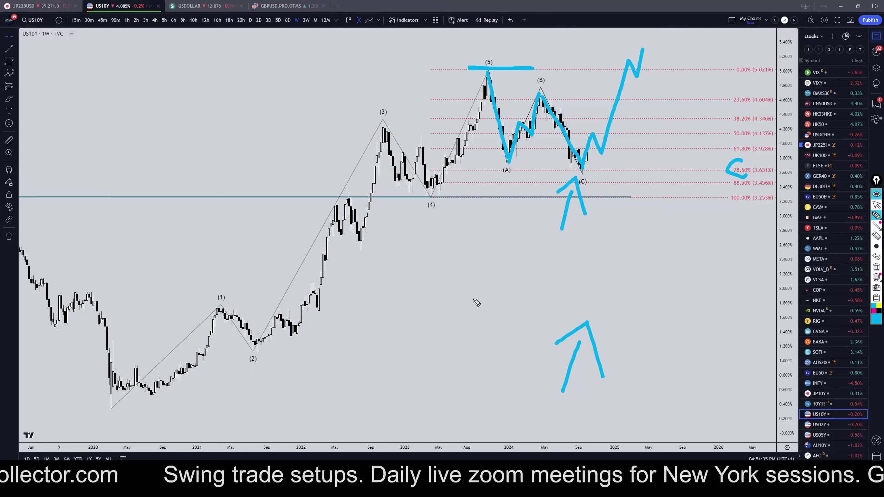
left_click(877, 267)
left_click(876, 205)
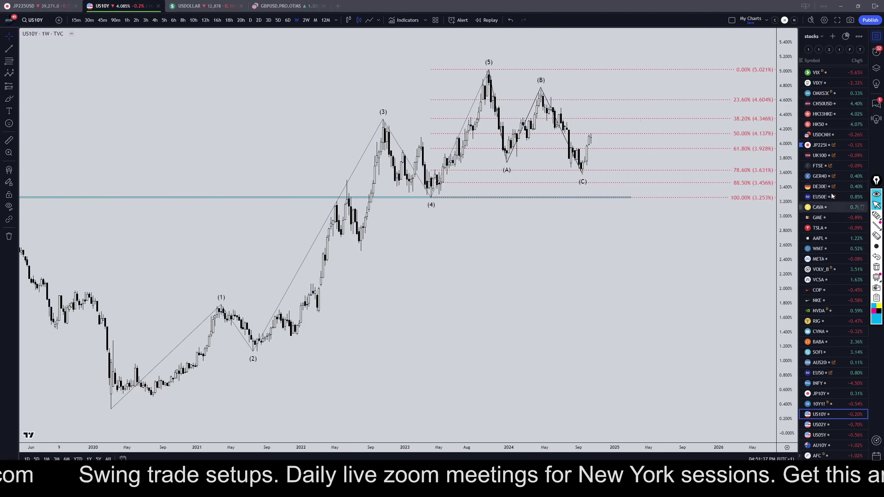
- Show the USDOLLAR chart on the weekly timeframe, framing the wave count from 2021 to the projected 2025 waves
left_click(195, 6)
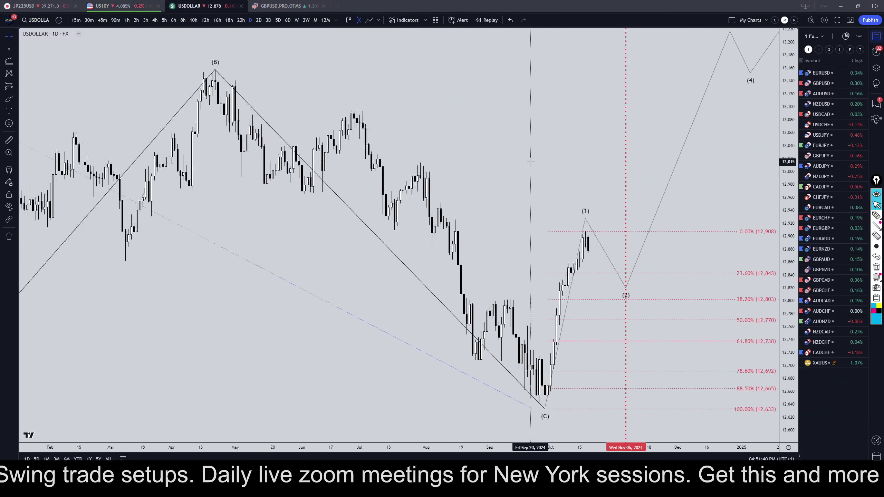
left_click(297, 20)
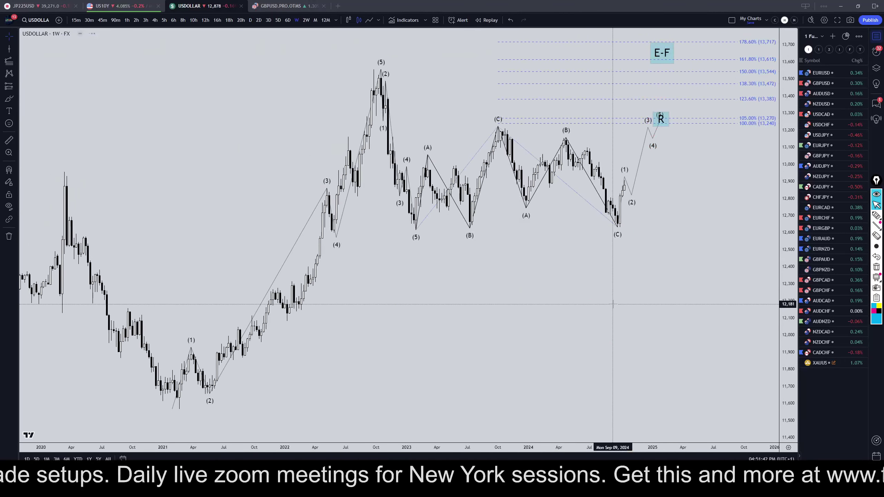
left_click_drag(686, 297, 653, 296)
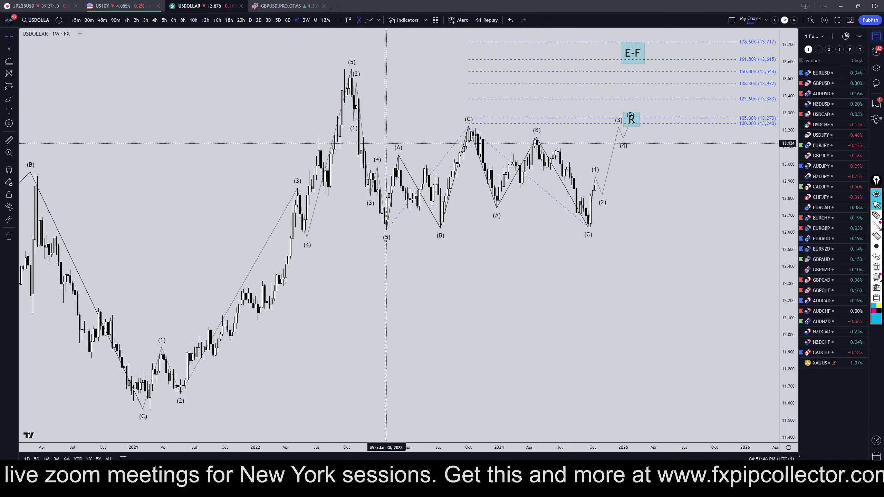
scroll(546, 273, "up", 1)
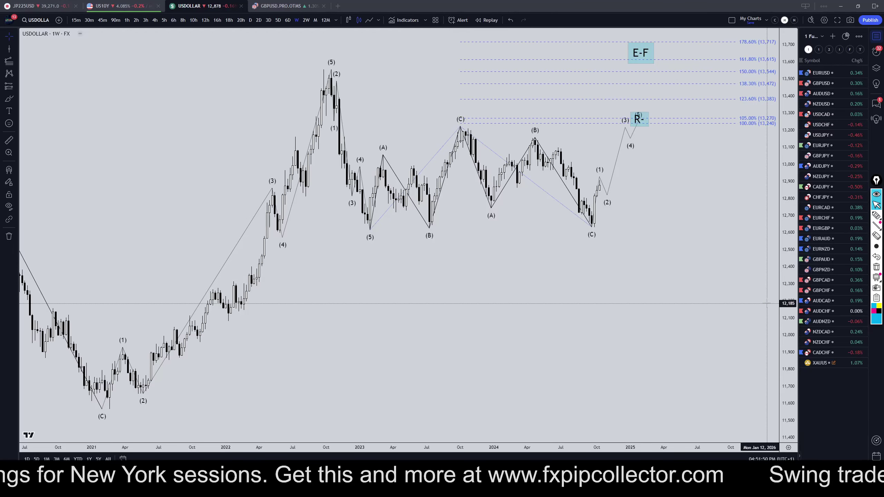
- Replace the Fibonacci extension with a Fibonacci retracement from the January 2023 wave (5) low to the October 2023 wave (C) high
left_click(751, 105)
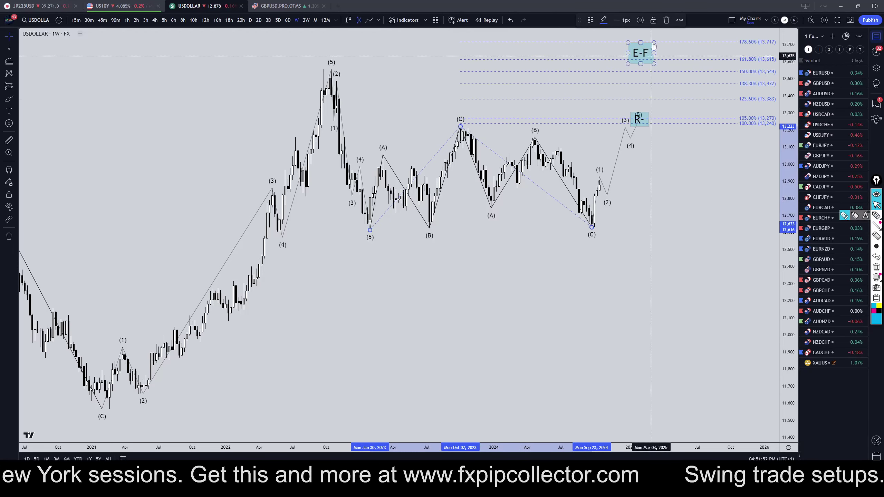
key("Delete")
key("alt+f")
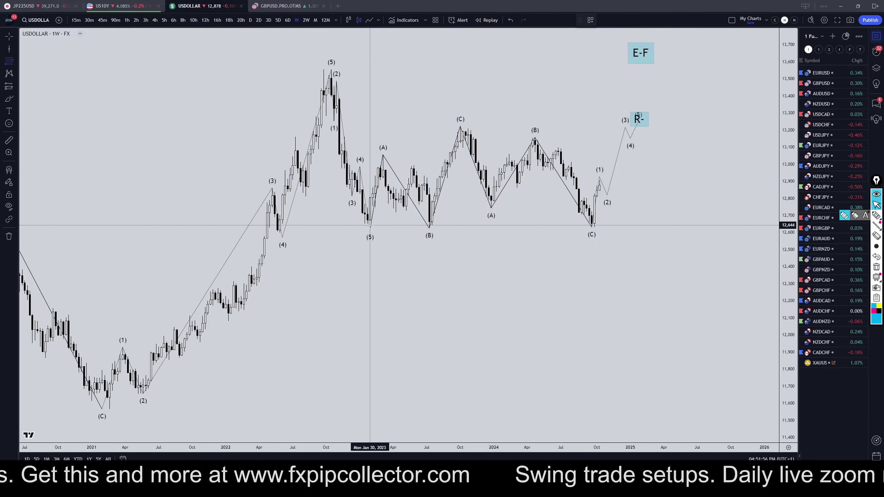
key("ctrl")
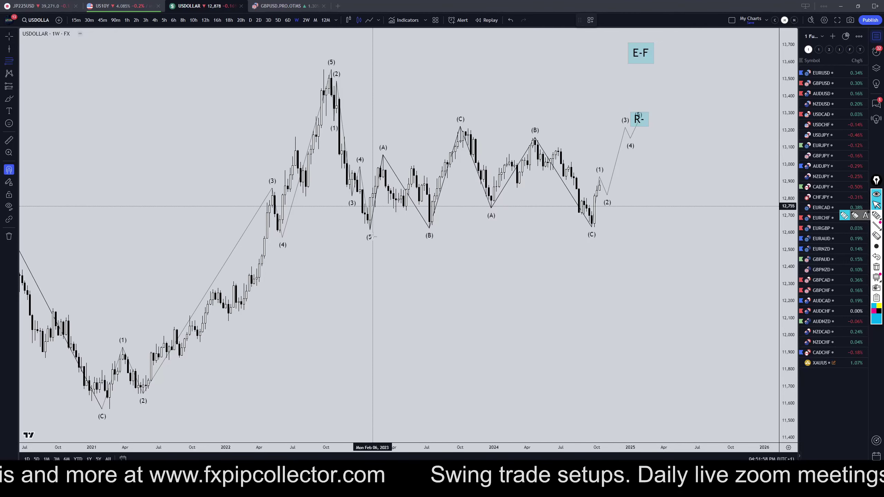
left_click(370, 231)
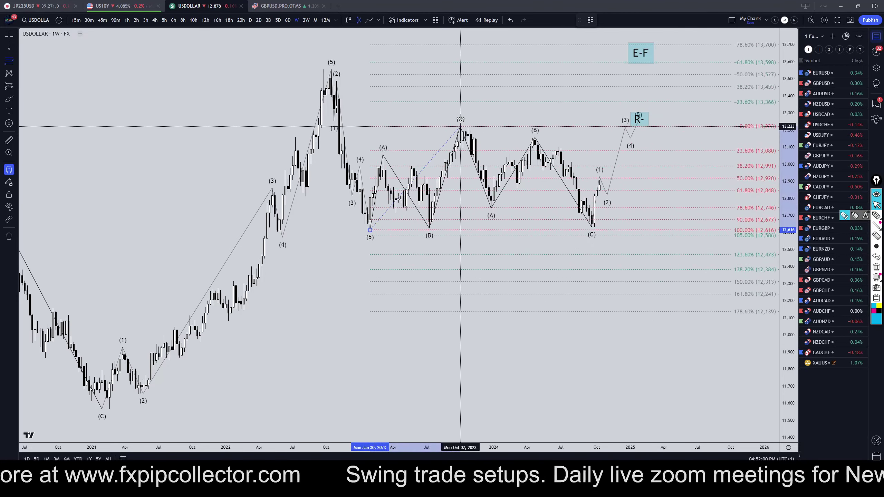
left_click(461, 126)
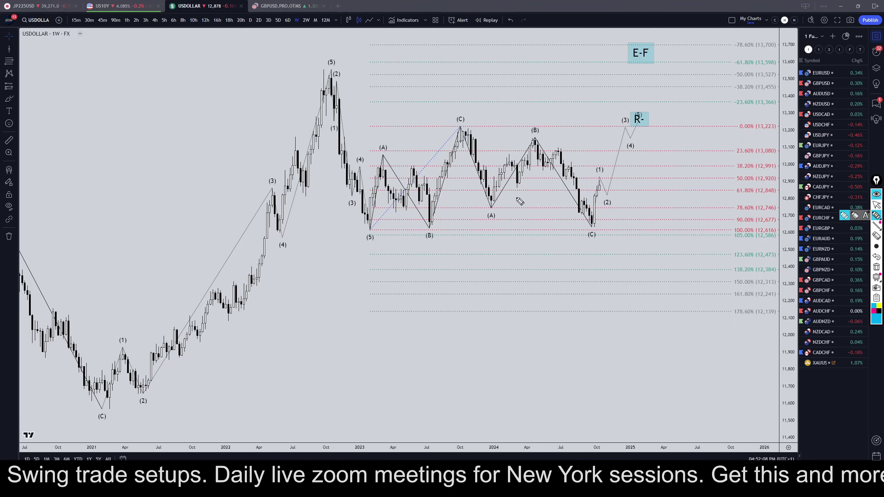
- Trace the decline from the 2022 wave (5) high as A and the three-wave rebound to the October 2023 high as B
left_click_drag(328, 83, 368, 233)
mouse_move(348, 288)
left_mouse_down()
mouse_move(379, 287)
mouse_move(375, 273)
left_mouse_up()
mouse_move(368, 234)
left_mouse_down()
mouse_move(383, 170)
mouse_move(419, 175)
mouse_move(447, 197)
mouse_move(468, 133)
left_mouse_up()
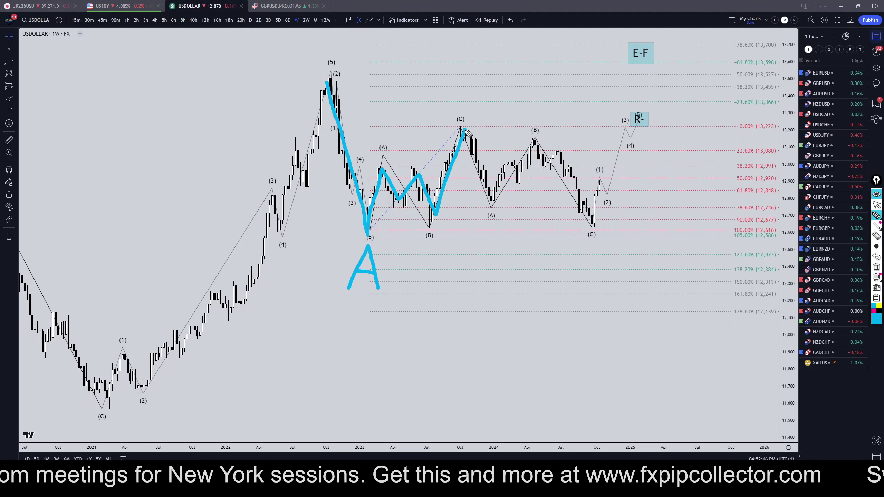
mouse_move(454, 80)
left_mouse_down()
mouse_move(454, 101)
mouse_move(474, 91)
mouse_move(472, 79)
left_mouse_up()
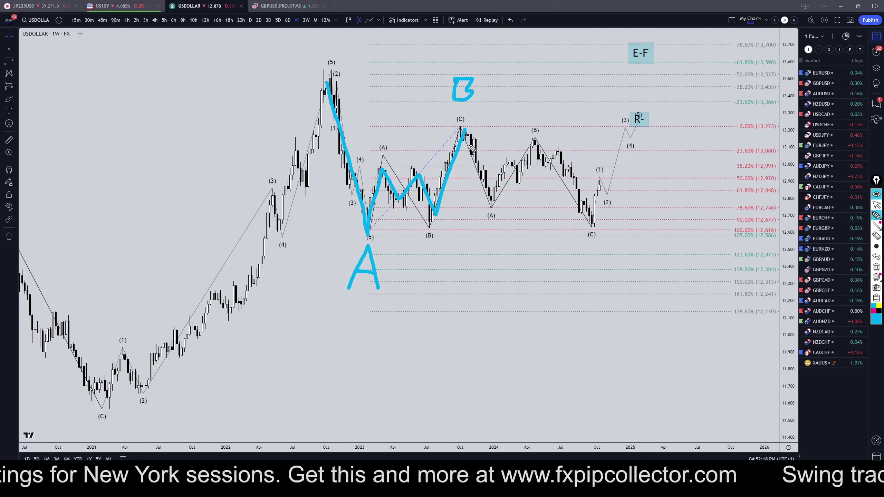
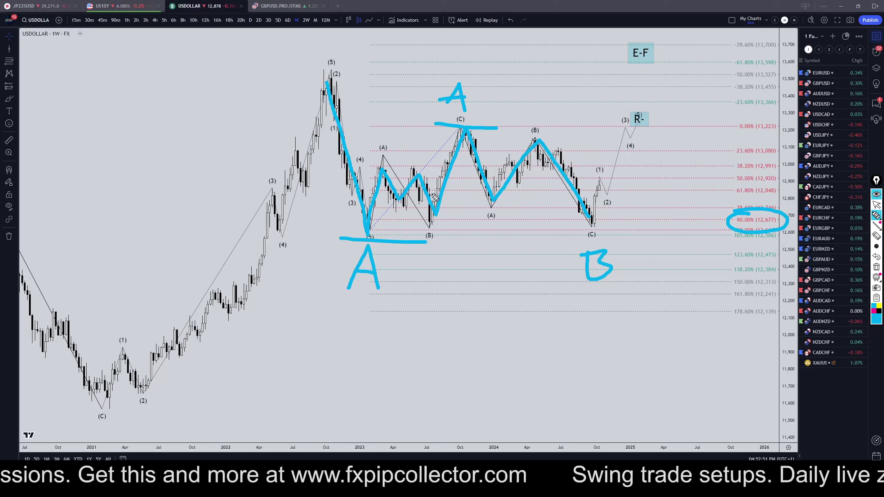
- Point arrows at the circled 90.00% level and sketch the five-wave rise from the last wave (C) low, labelled C
mouse_move(710, 266)
left_mouse_down()
mouse_move(728, 242)
mouse_move(713, 240)
mouse_move(731, 226)
mouse_move(735, 248)
mouse_move(757, 252)
mouse_move(758, 244)
mouse_move(768, 261)
left_mouse_up()
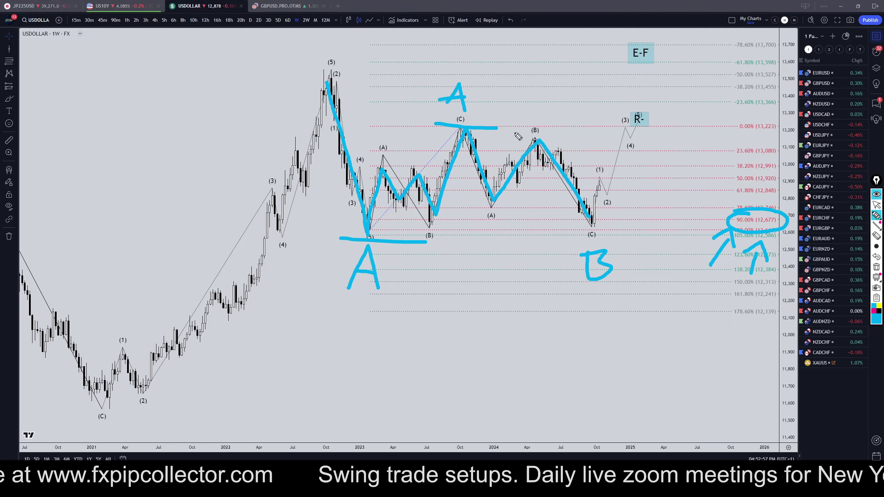
mouse_move(592, 225)
left_mouse_down()
mouse_move(624, 123)
mouse_move(638, 127)
left_mouse_up()
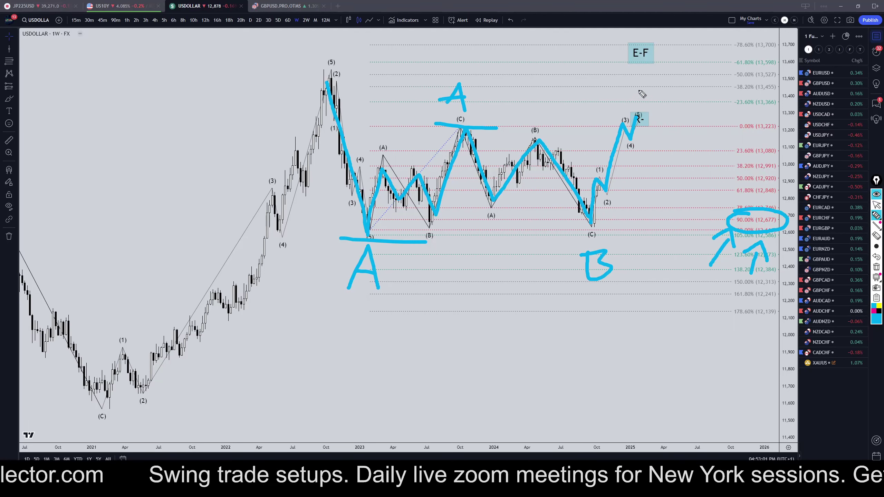
left_click_drag(646, 82, 666, 108)
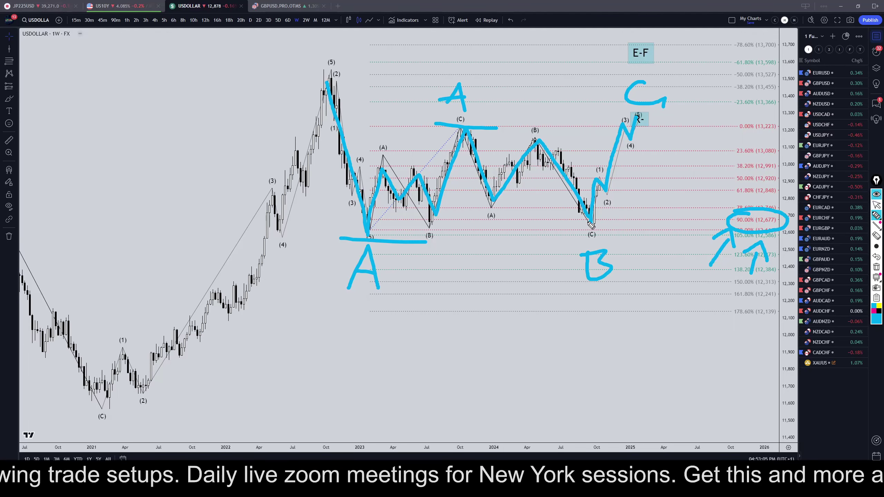
- Mark a level just above the last wave (C) low on cleared ink, redraw the five-wave rise labelled C, and erase the sketch
mouse_move(591, 224)
left_mouse_down()
mouse_move(608, 217)
mouse_move(574, 220)
mouse_move(593, 225)
mouse_move(598, 201)
left_mouse_up()
left_click(877, 267)
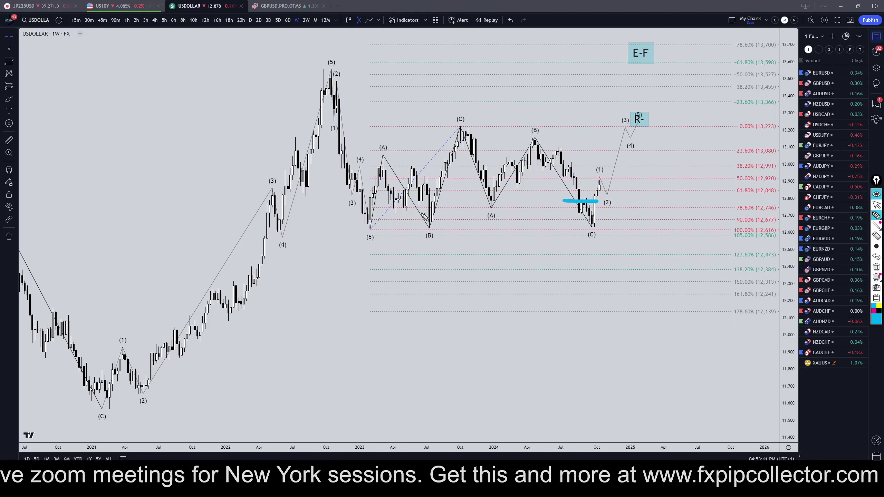
mouse_move(591, 229)
left_mouse_down()
mouse_move(604, 179)
mouse_move(621, 166)
mouse_move(638, 118)
left_mouse_up()
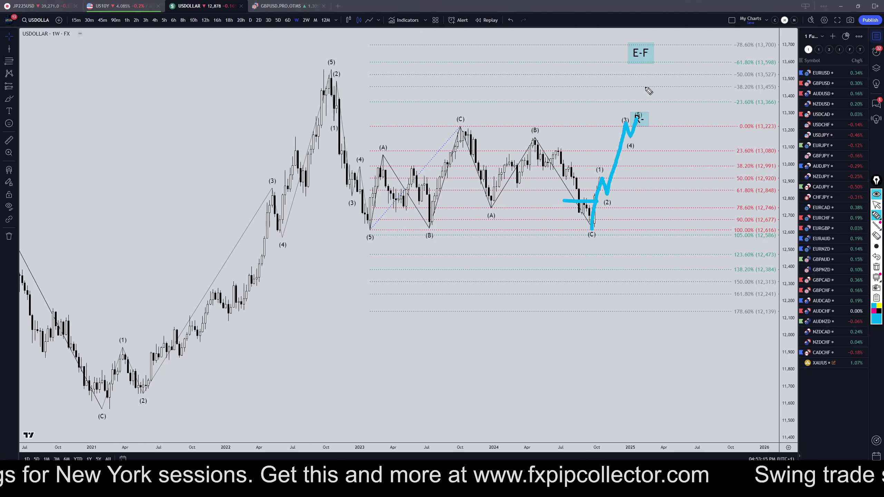
left_click_drag(647, 84, 678, 96)
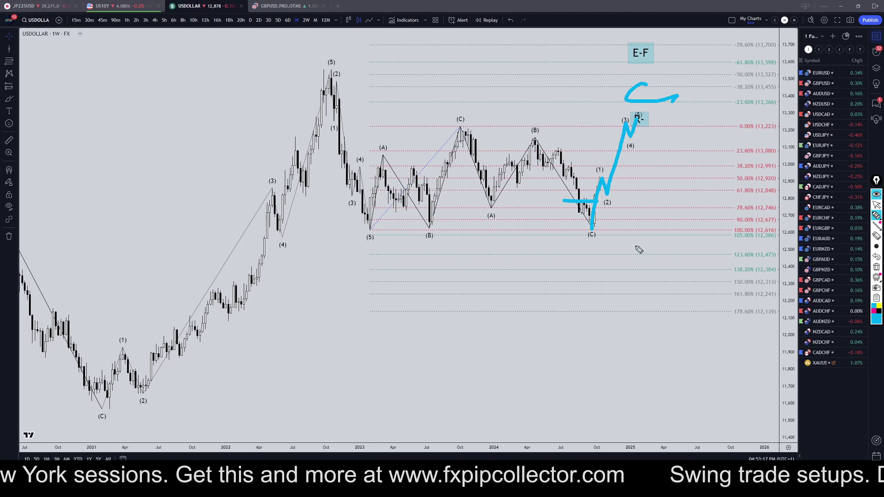
left_click(876, 267)
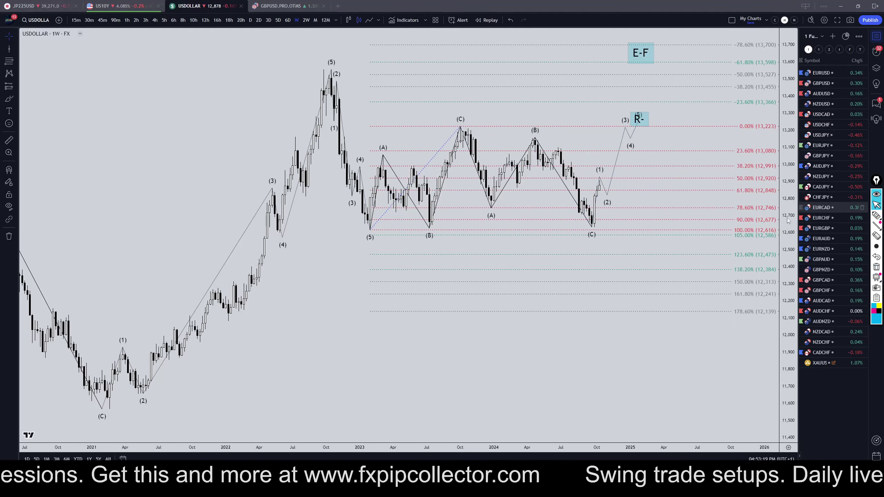
- Replace the Fibonacci retracement with an extension from the January 2023 wave (5) low through the October 2023 wave (C) high to the September 2024 low
left_click(733, 166)
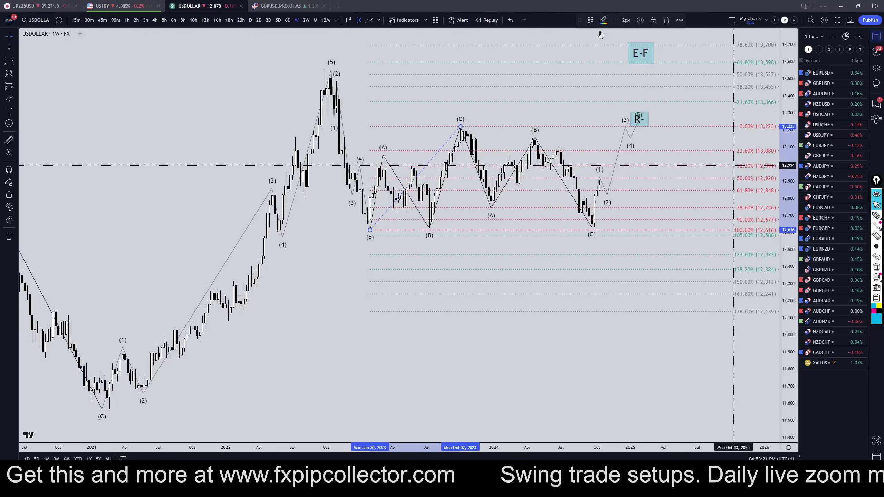
left_click(666, 20)
key("alt+f")
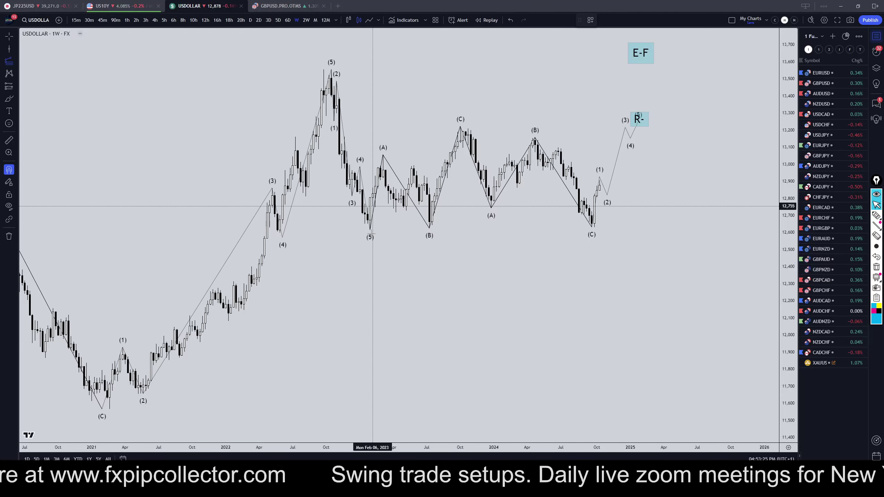
left_click(370, 230)
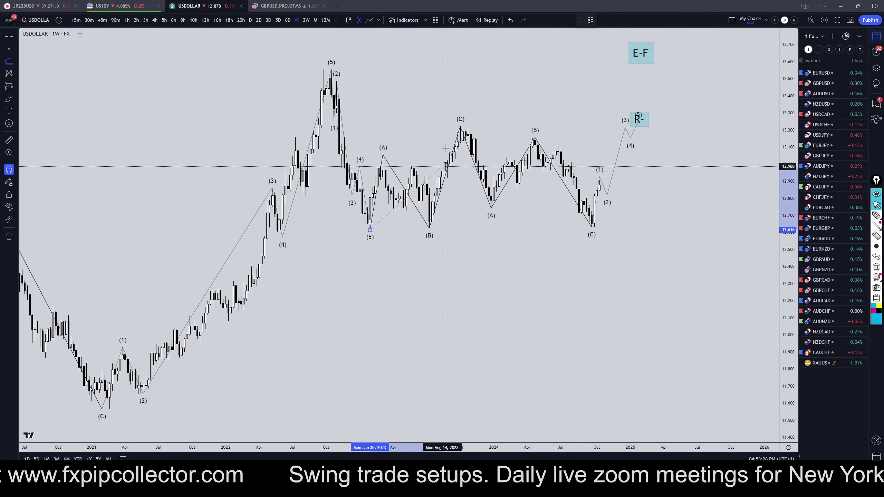
left_click(460, 126)
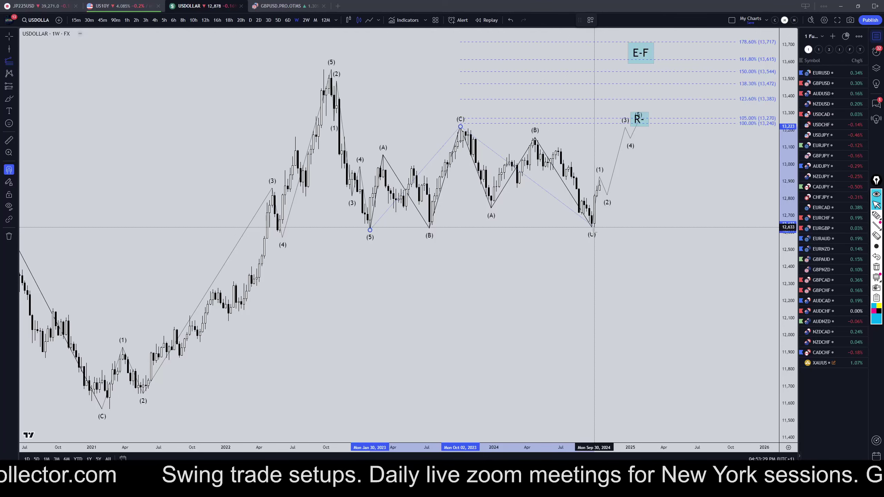
left_click(594, 227)
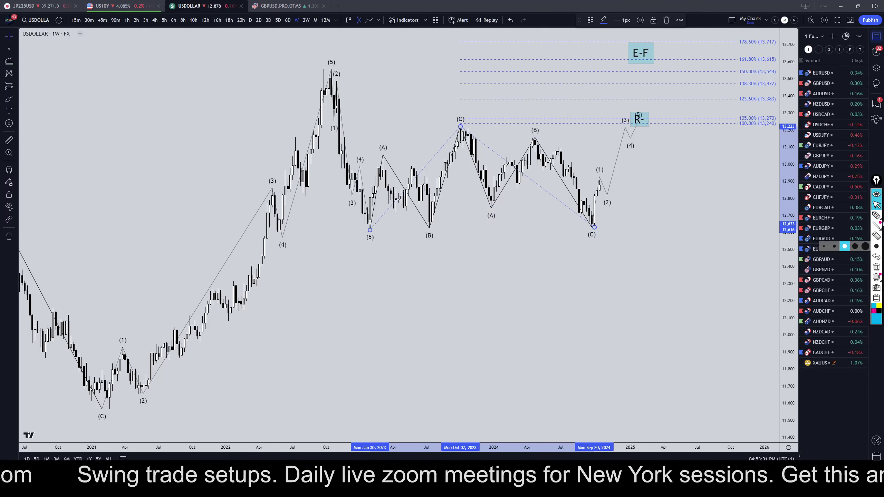
- Circle the 100.00% and 105.00% extension levels and mark the extension's three anchor points with horizontal ink lines
left_click(877, 216)
mouse_move(750, 114)
left_mouse_down()
mouse_move(745, 138)
mouse_move(790, 115)
mouse_move(739, 118)
left_mouse_up()
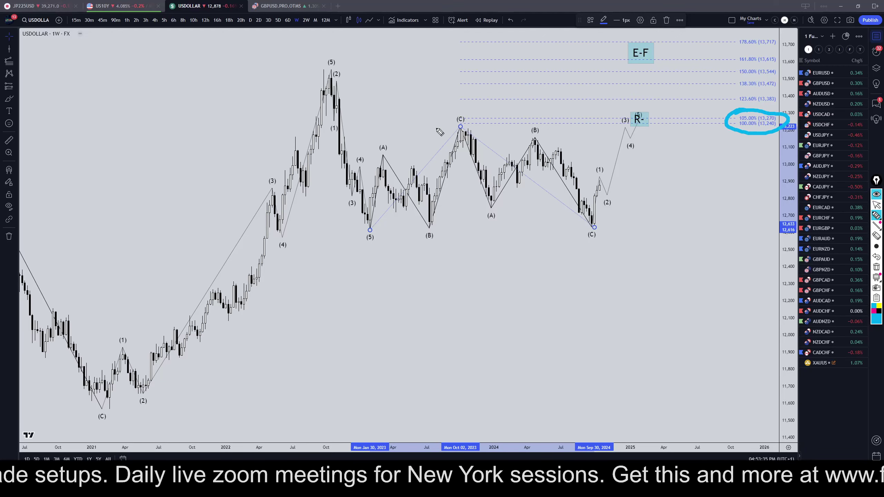
left_click_drag(439, 127, 505, 126)
left_click_drag(356, 228, 400, 229)
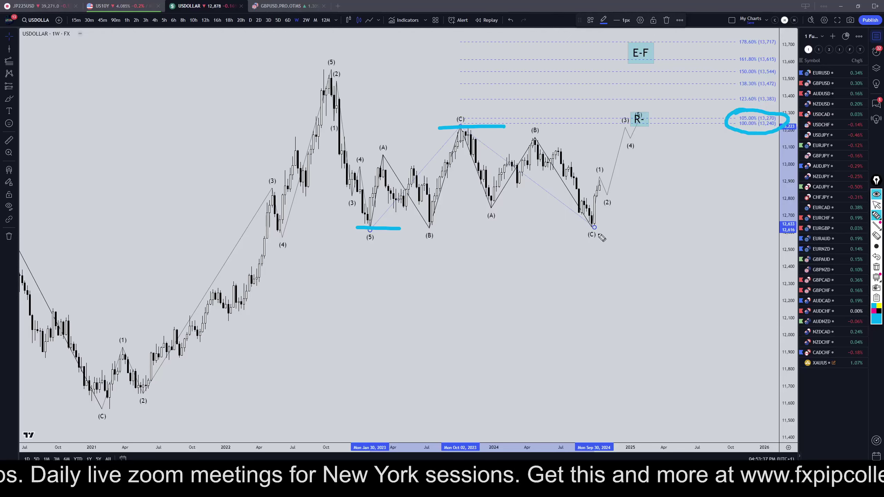
left_click_drag(576, 229, 664, 231)
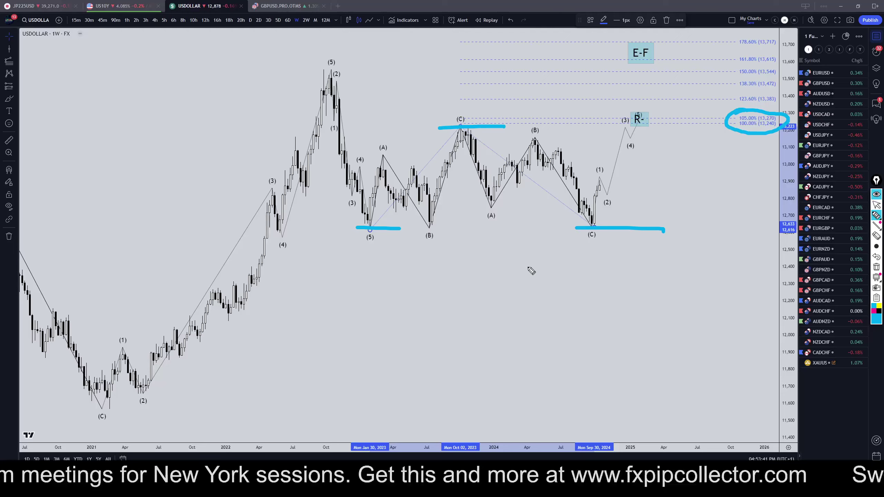
- Trace the five-wave rise from the September 2024 low to the R- label and handwrite the A, B and C labels of the nested corrections
mouse_move(595, 227)
left_mouse_down()
mouse_move(622, 133)
mouse_move(641, 122)
left_mouse_up()
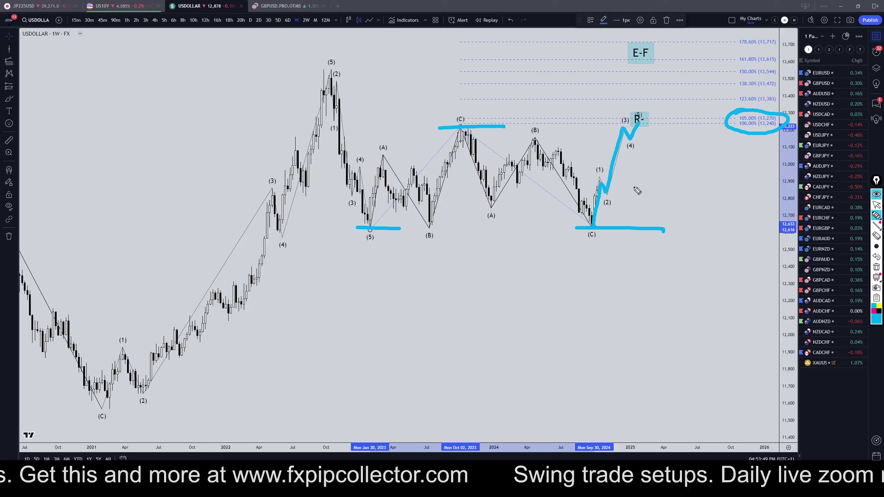
left_click_drag(645, 87, 659, 99)
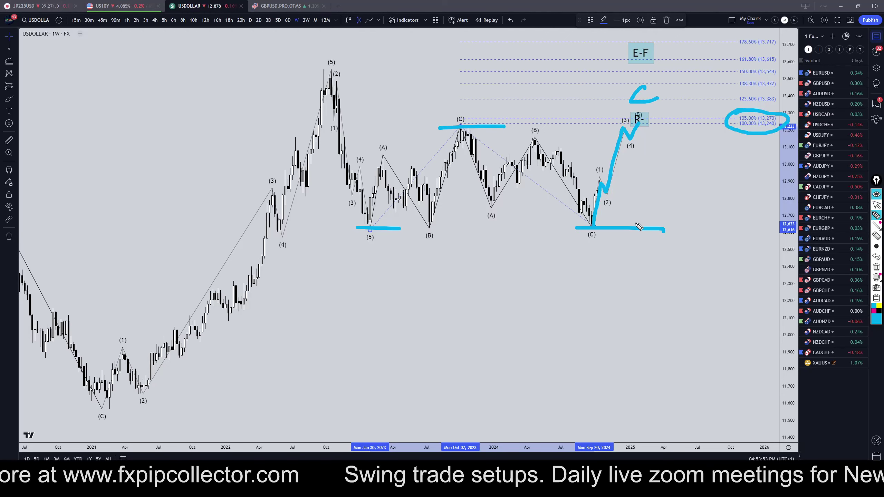
mouse_move(352, 275)
left_mouse_down()
mouse_move(363, 250)
mouse_move(370, 277)
left_mouse_up()
left_click_drag(346, 265, 373, 262)
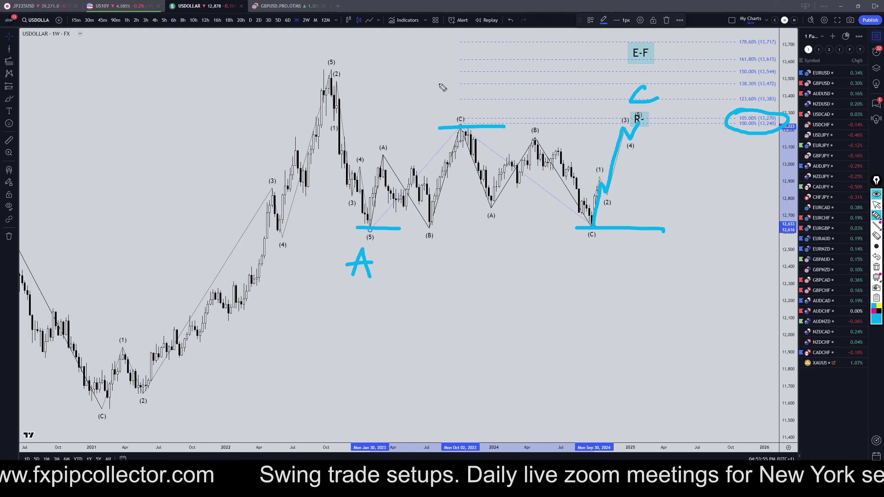
mouse_move(439, 119)
left_mouse_down()
mouse_move(460, 120)
mouse_move(461, 98)
left_mouse_up()
mouse_move(586, 240)
left_mouse_down()
mouse_move(585, 268)
mouse_move(585, 248)
left_mouse_up()
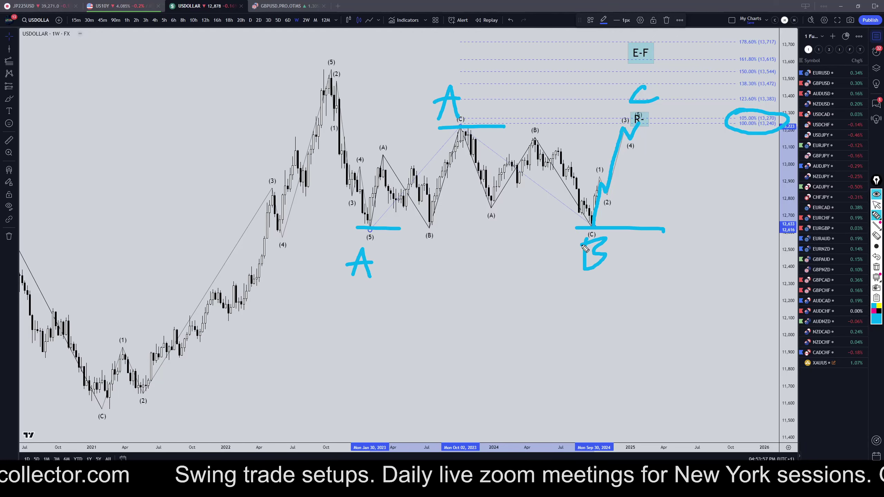
left_click_drag(619, 54, 629, 44)
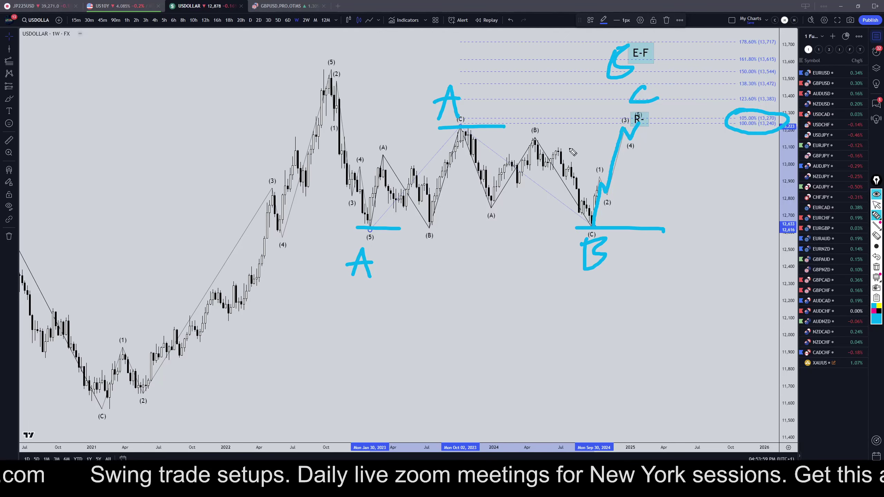
- Sketch a five-wave decline from the R- label towards a handwritten C, and draw direction arrows below the price and beside the decline
mouse_move(642, 126)
left_mouse_down()
mouse_move(680, 169)
mouse_move(717, 296)
mouse_move(746, 325)
left_mouse_up()
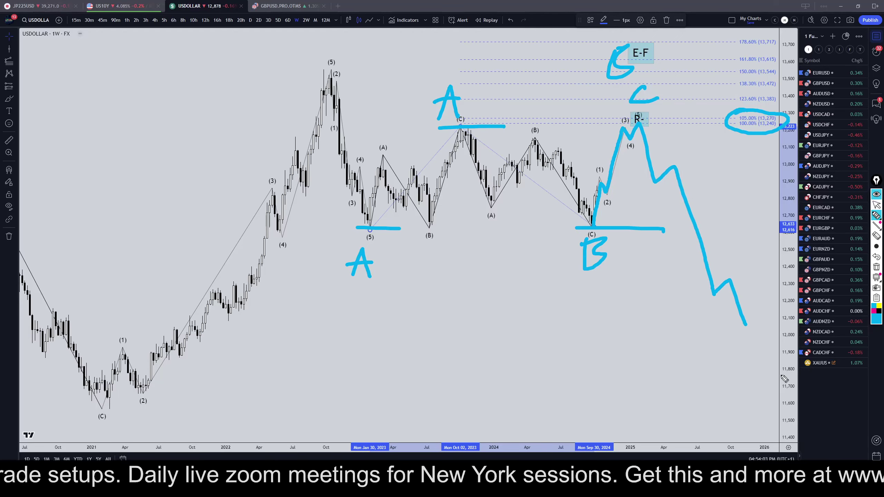
left_click_drag(766, 356, 783, 383)
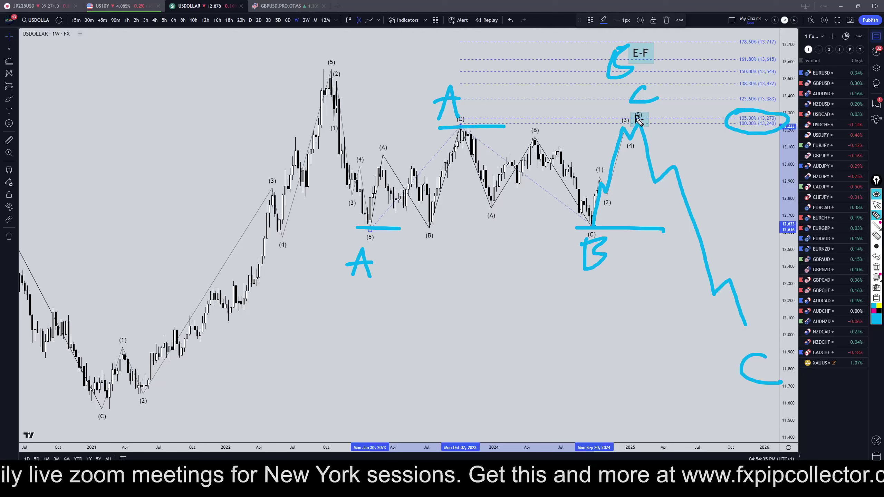
mouse_move(482, 395)
left_mouse_down()
mouse_move(499, 358)
mouse_move(515, 372)
left_mouse_up()
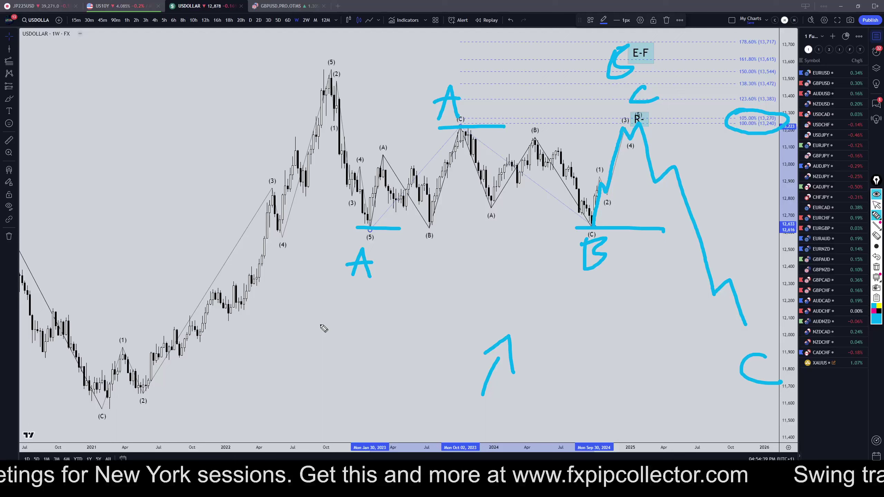
mouse_move(297, 324)
left_mouse_down()
mouse_move(315, 366)
mouse_move(329, 355)
left_mouse_up()
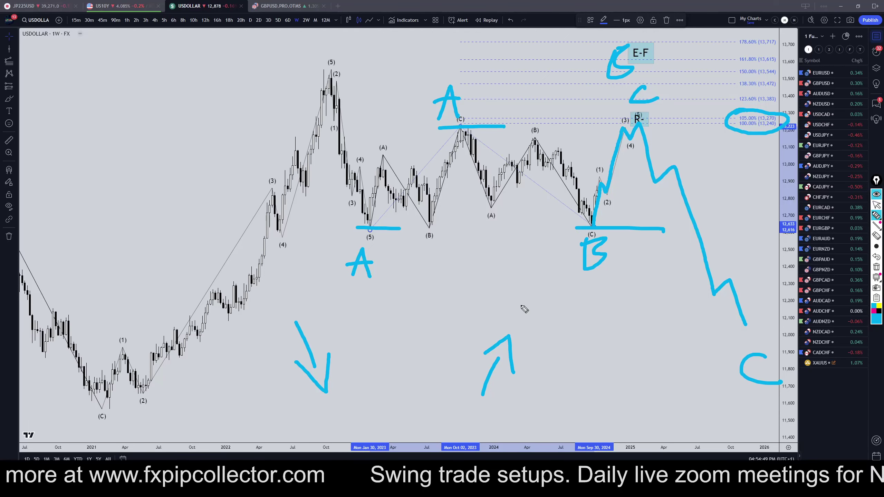
mouse_move(550, 414)
left_mouse_down()
mouse_move(566, 352)
mouse_move(577, 384)
left_mouse_up()
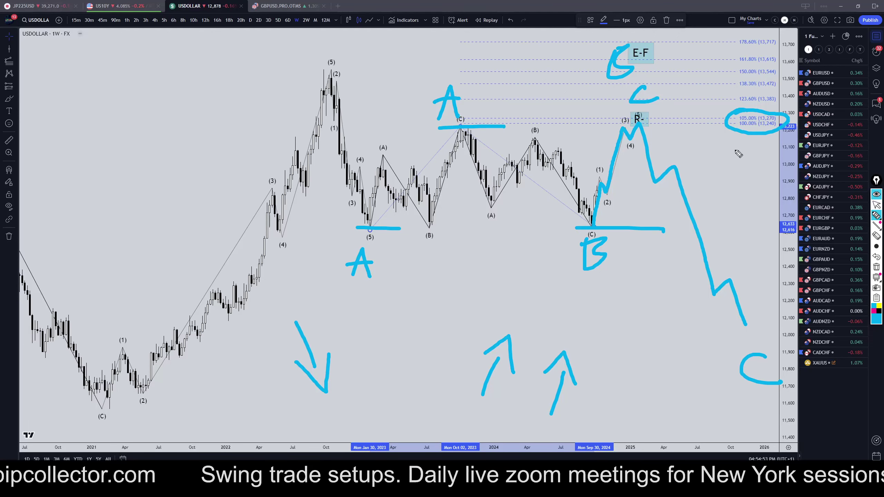
mouse_move(747, 149)
left_mouse_down()
mouse_move(684, 156)
mouse_move(724, 163)
left_mouse_up()
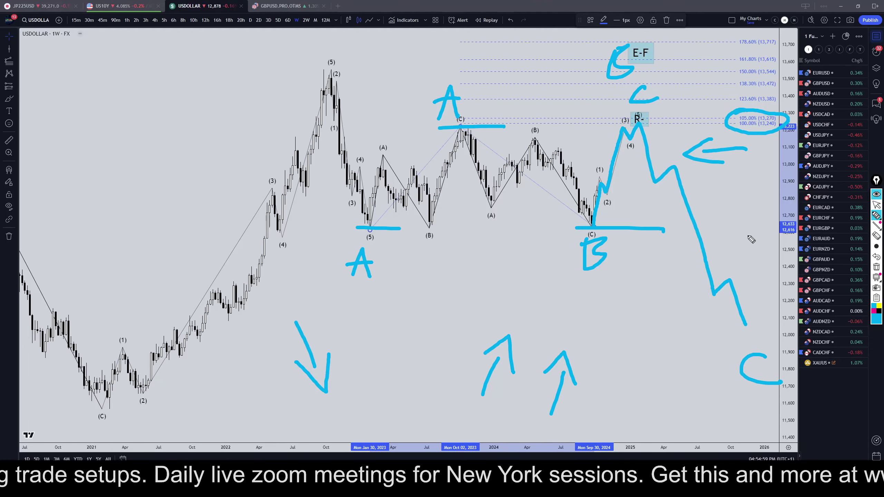
- On cleared ink, trace the rise from the last wave (C) low to the R- label and add arrows plus a mark beside gold in the watchlist
left_click(876, 268)
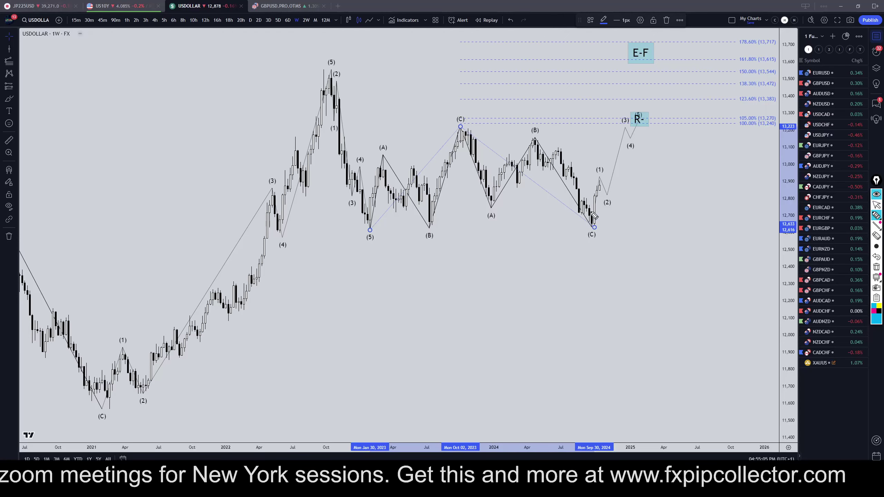
left_click_drag(589, 218, 629, 120)
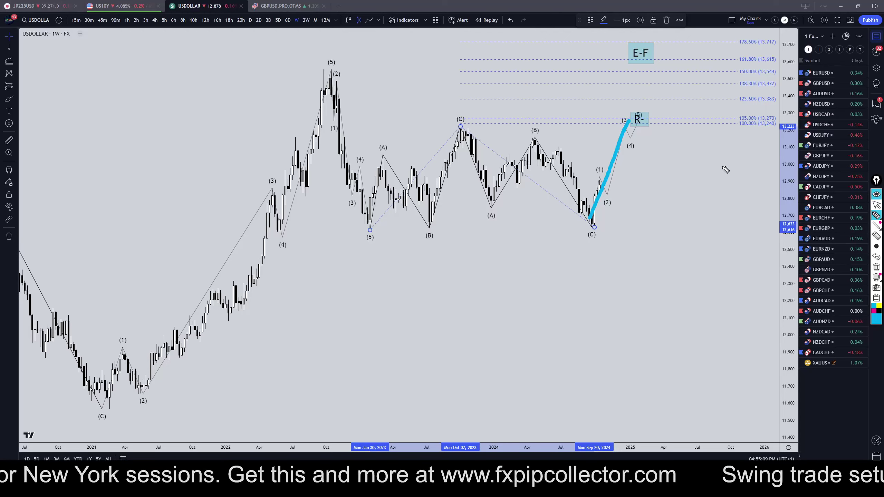
mouse_move(724, 165)
left_mouse_down()
mouse_move(660, 166)
mouse_move(691, 176)
left_mouse_up()
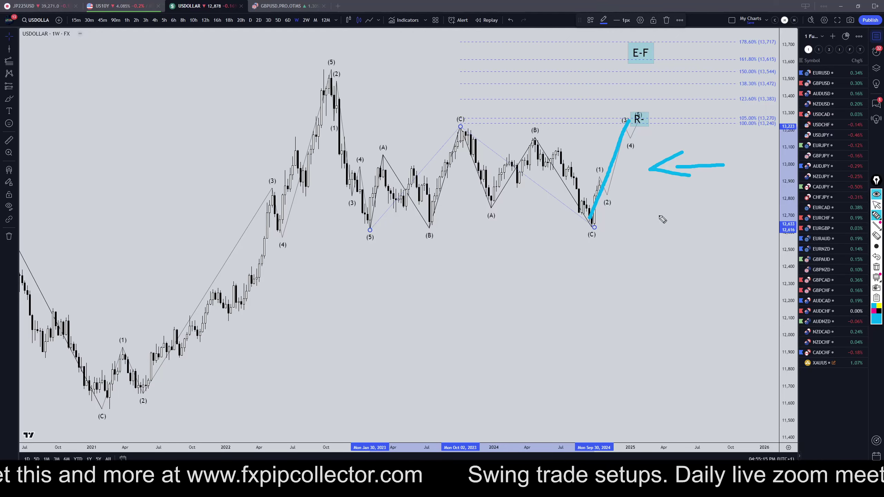
mouse_move(382, 273)
left_mouse_down()
mouse_move(407, 334)
mouse_move(395, 332)
mouse_move(421, 330)
left_mouse_up()
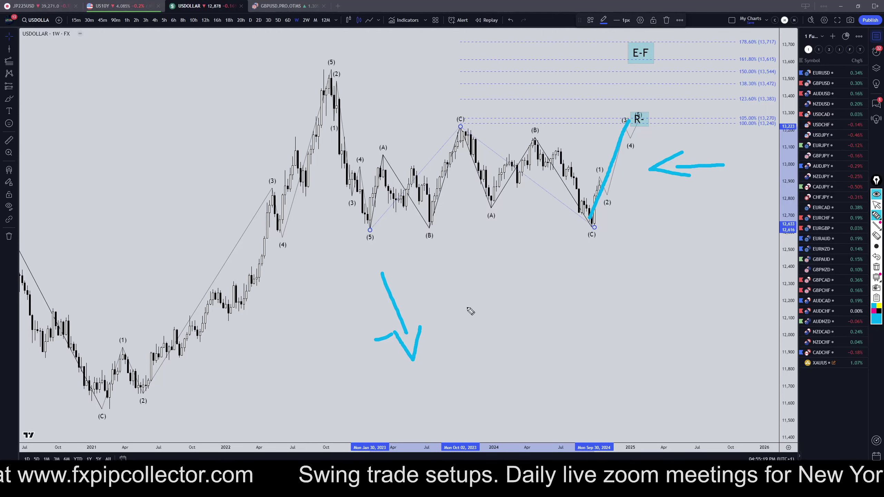
mouse_move(468, 308)
left_mouse_down()
mouse_move(551, 307)
mouse_move(548, 336)
left_mouse_up()
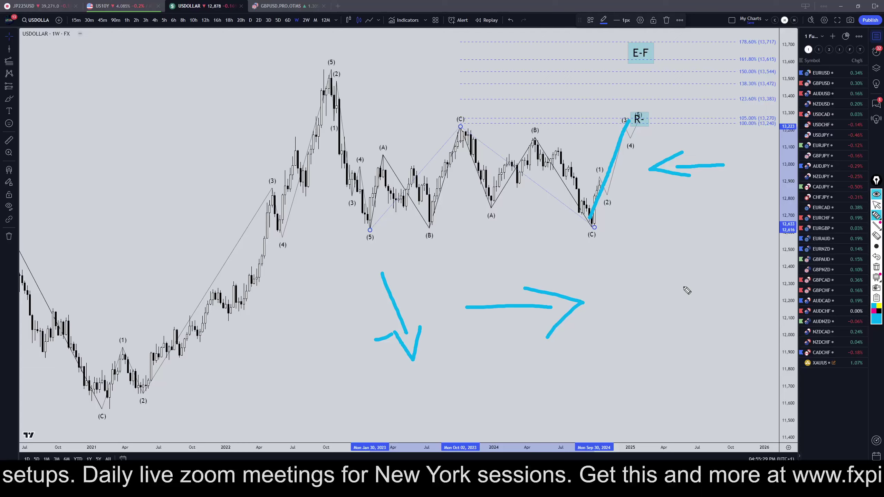
left_click_drag(801, 364, 742, 364)
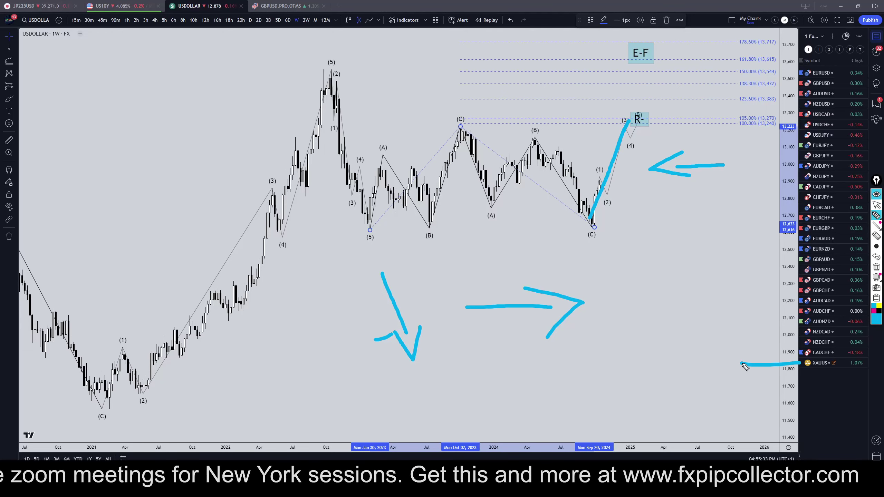
- Clear the ink, retrace the rise from the last wave (C) low to the R- label, and draw a downward arrow beside it
left_click(876, 266)
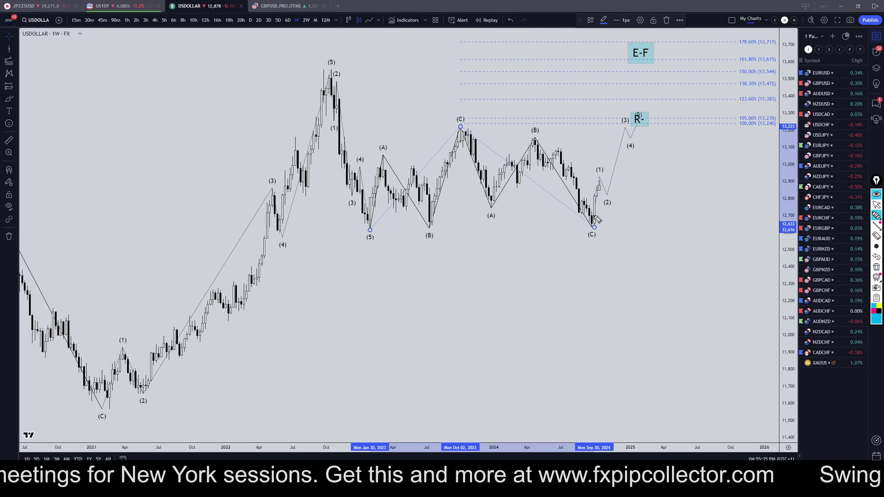
left_click_drag(593, 226, 636, 120)
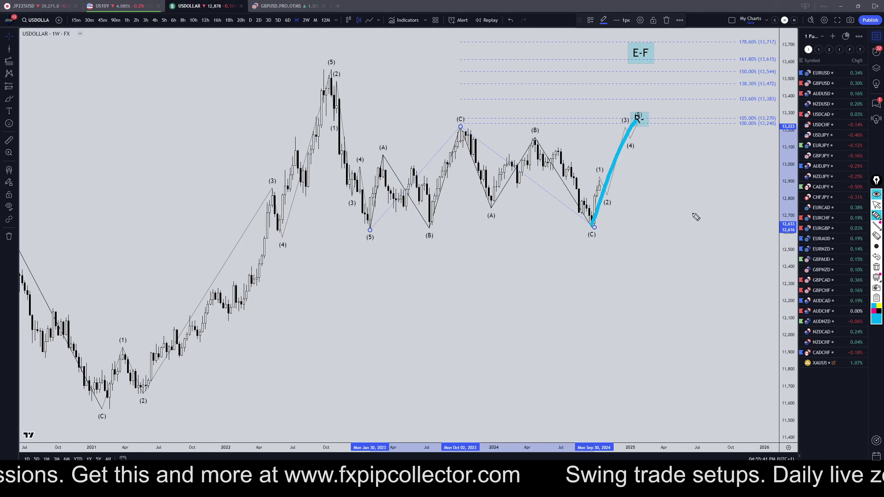
mouse_move(685, 194)
left_mouse_down()
mouse_move(702, 252)
mouse_move(707, 234)
left_mouse_up()
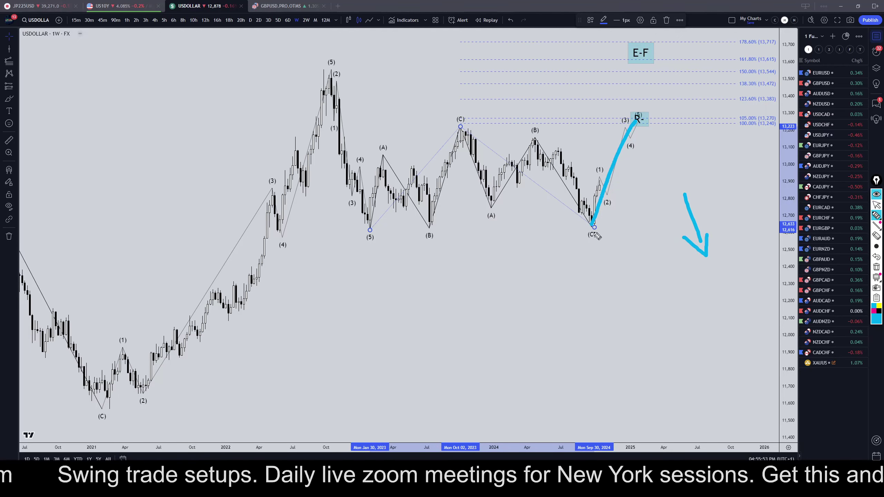
- Mark EURUSD, GBPUSD, AUDUSD, NZDUSD and USDCAD in the watchlist, plus the CHF crosses EURCHF, GBPCHF, AUDCHF, NZDCHF and CADCHF
mouse_move(804, 74)
left_mouse_down()
mouse_move(759, 66)
mouse_move(773, 88)
mouse_move(735, 99)
left_mouse_up()
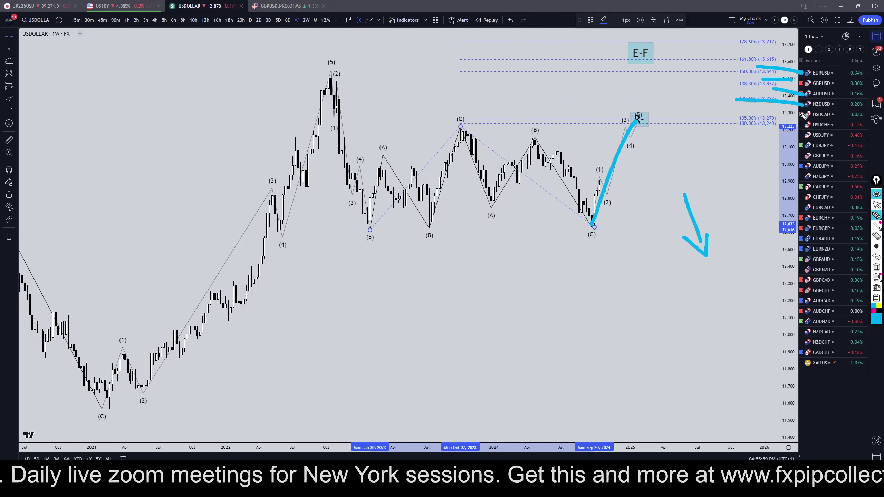
left_click_drag(805, 113, 744, 116)
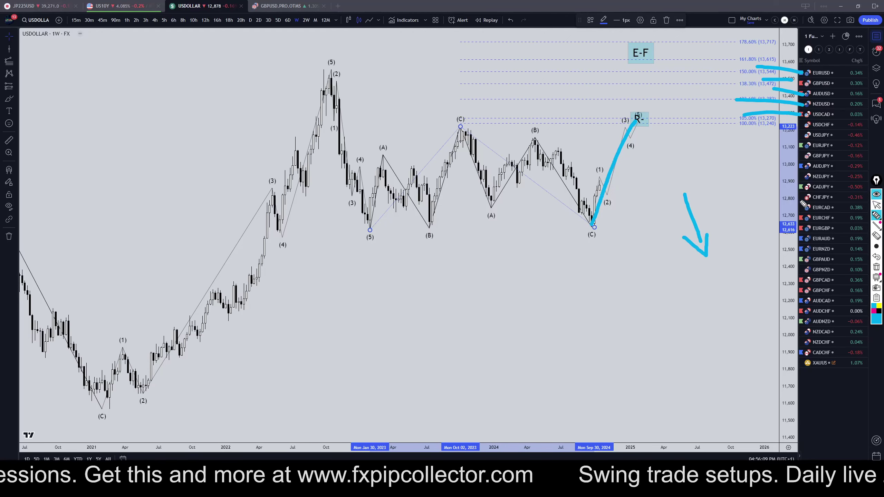
left_click_drag(805, 218, 759, 204)
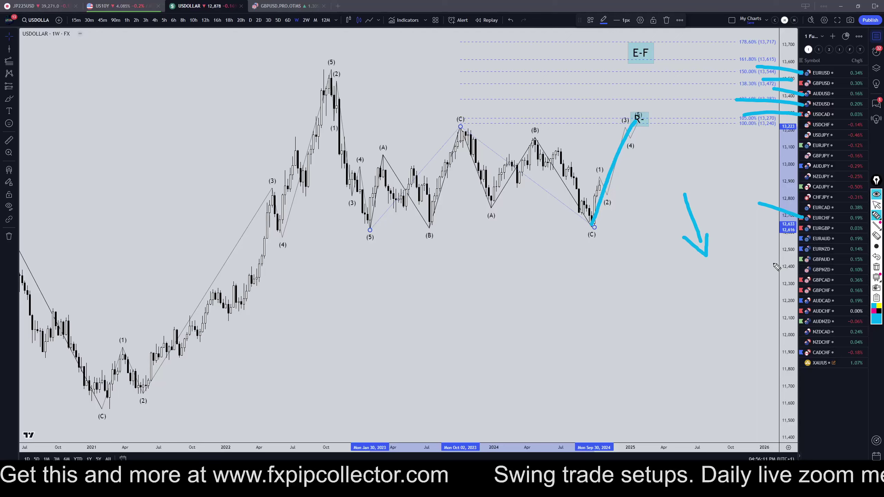
left_click_drag(803, 291, 744, 273)
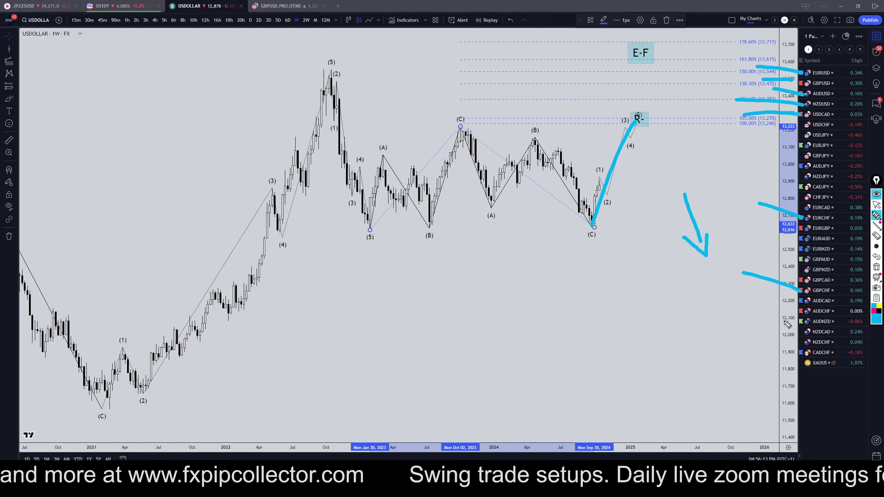
left_click_drag(801, 309, 744, 301)
mouse_move(799, 346)
left_mouse_down()
mouse_move(737, 334)
mouse_move(722, 344)
left_mouse_up()
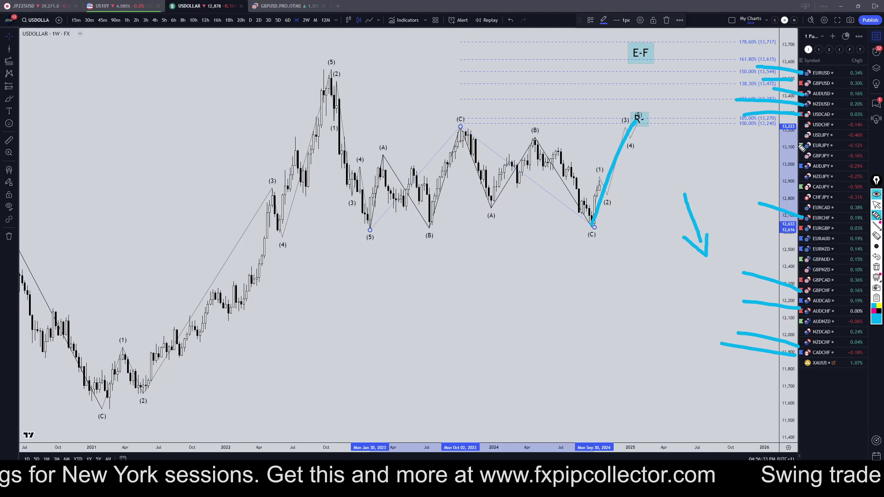
- Mark the JPY crosses from EURJPY to CHFJPY in the watchlist and draw an upward arrow next to the downward one
mouse_move(776, 144)
left_mouse_down()
mouse_move(803, 146)
mouse_move(804, 190)
mouse_move(752, 196)
left_mouse_up()
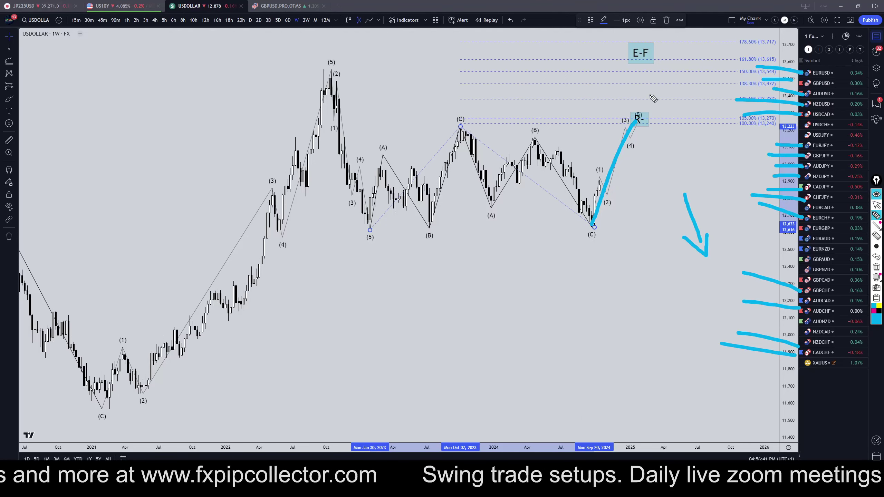
left_click_drag(656, 280, 666, 242)
mouse_move(640, 246)
left_mouse_down()
mouse_move(652, 236)
mouse_move(674, 250)
left_mouse_up()
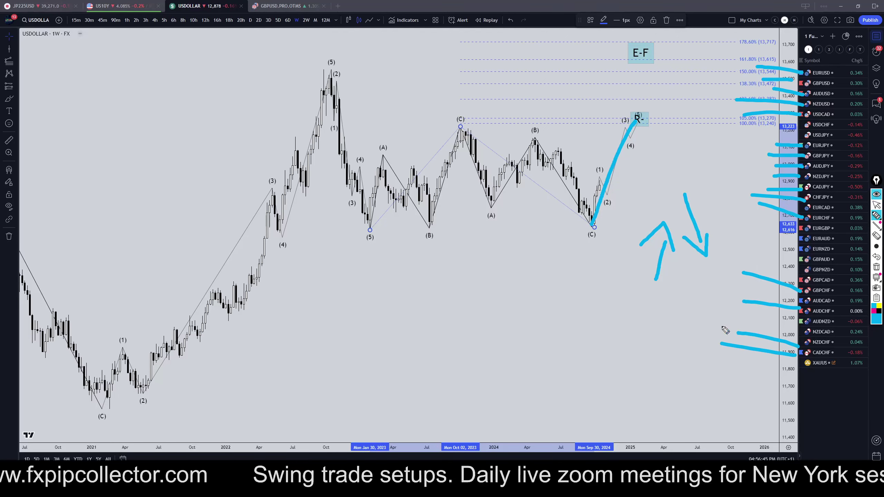
- Bracket the JPY crosses from EURJPY to CHFJPY with a vertical stroke beside the watchlist, and clear all the ink
mouse_move(806, 139)
left_mouse_down()
mouse_move(794, 167)
mouse_move(797, 204)
left_mouse_up()
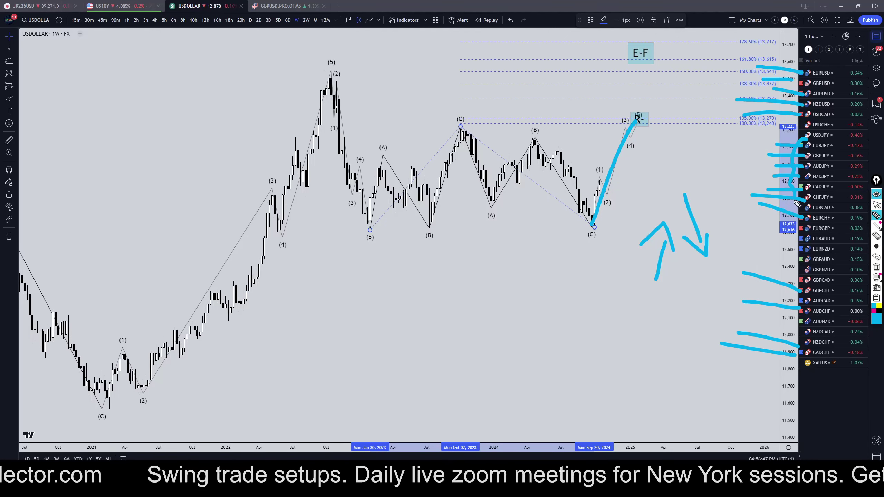
left_click(877, 267)
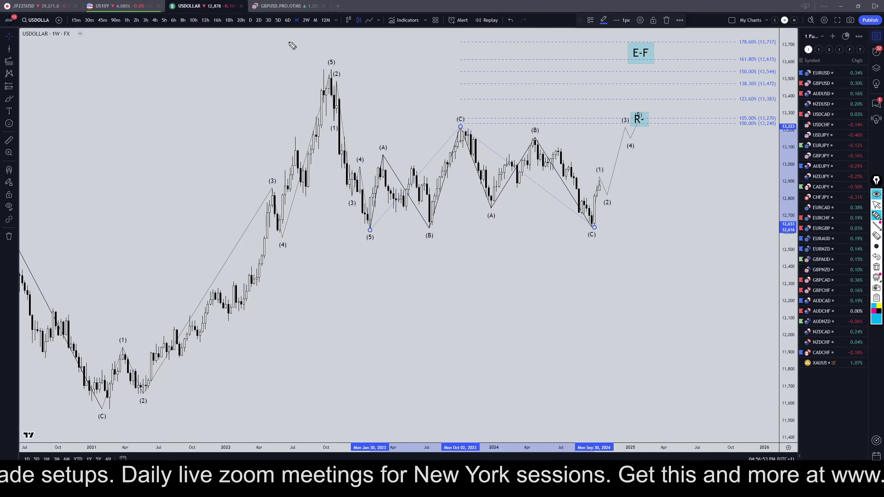
- Mark the weekly timeframe with a short vertical stroke, and bracket the watchlist from EURUSD to gold with an arrow pointing at it
left_click_drag(298, 30, 296, 64)
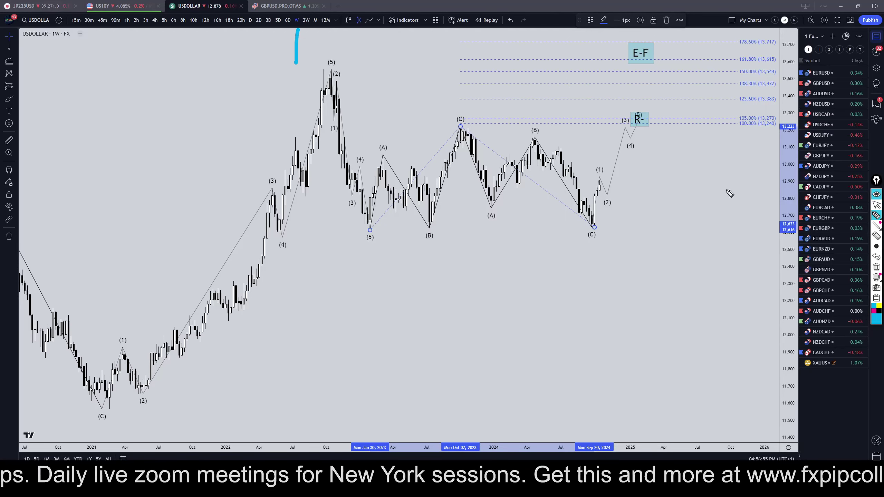
mouse_move(794, 70)
left_mouse_down()
mouse_move(764, 166)
mouse_move(794, 384)
left_mouse_up()
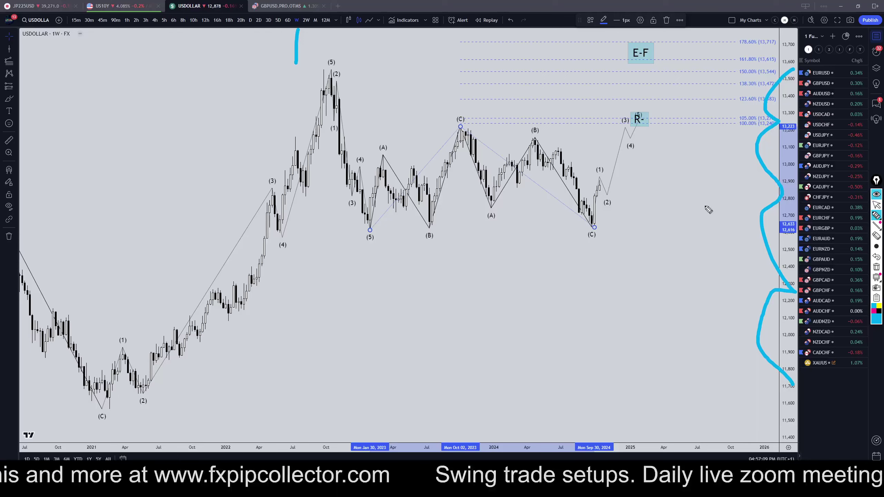
mouse_move(661, 210)
left_mouse_down()
mouse_move(704, 211)
mouse_move(695, 199)
mouse_move(740, 212)
mouse_move(700, 234)
left_mouse_up()
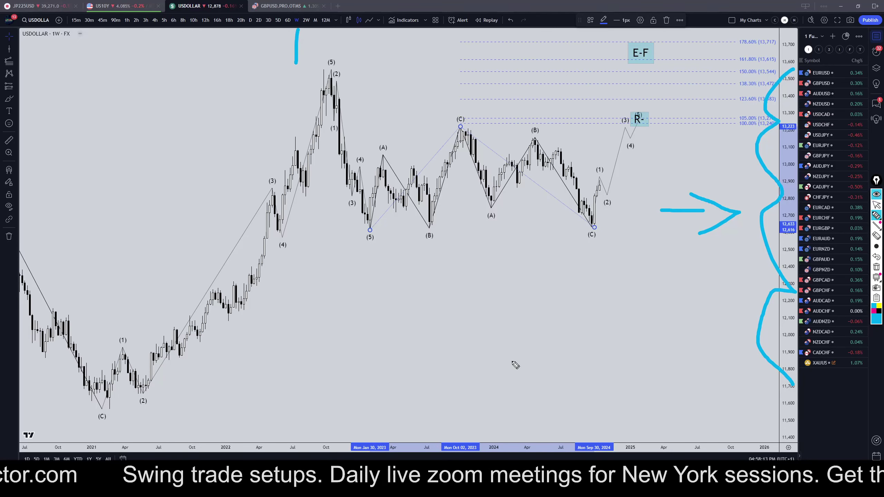
- On cleared ink, draw an arrow pointing at the projected wave (2), and erase it after returning to the normal pointer
left_click(877, 267)
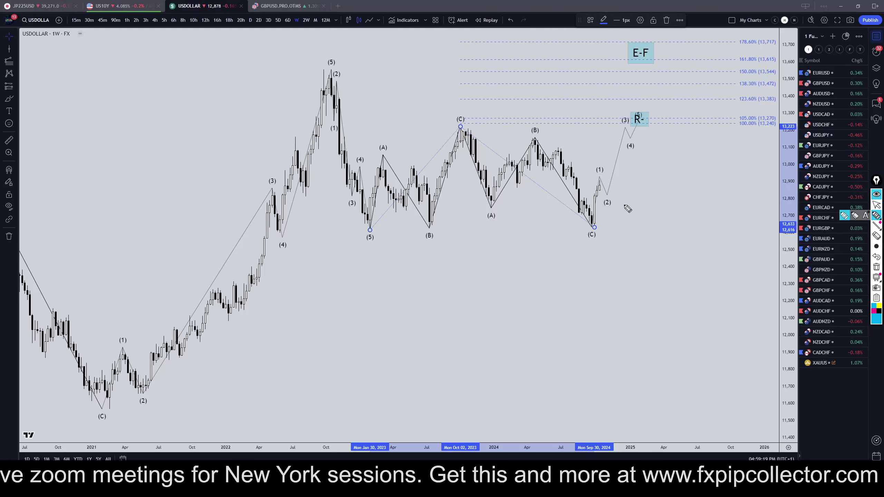
mouse_move(678, 188)
left_mouse_down()
mouse_move(649, 188)
mouse_move(677, 208)
left_mouse_up()
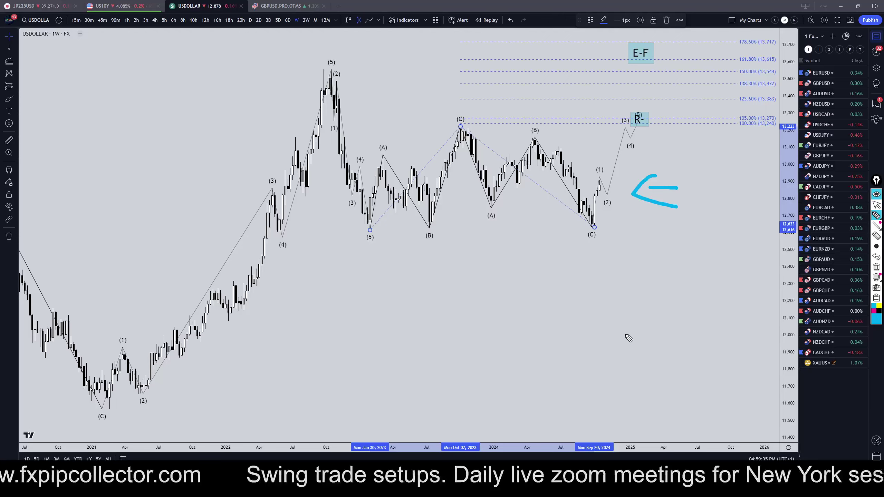
left_click(876, 205)
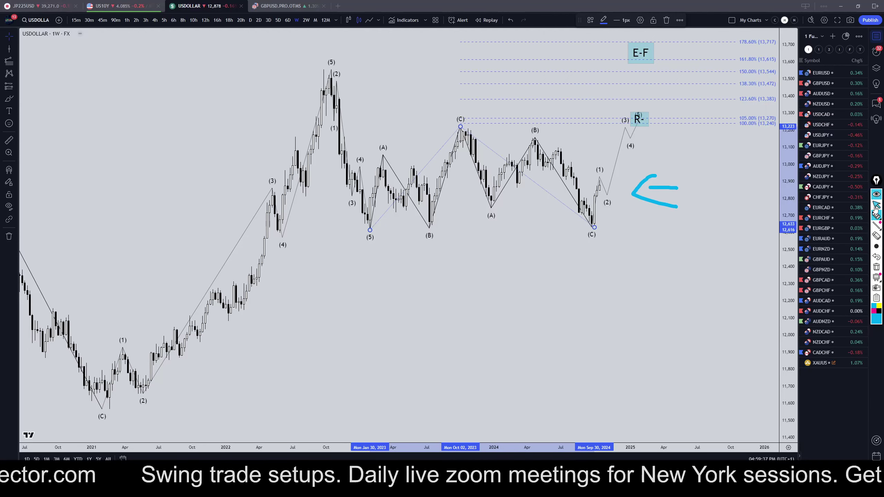
left_click(876, 267)
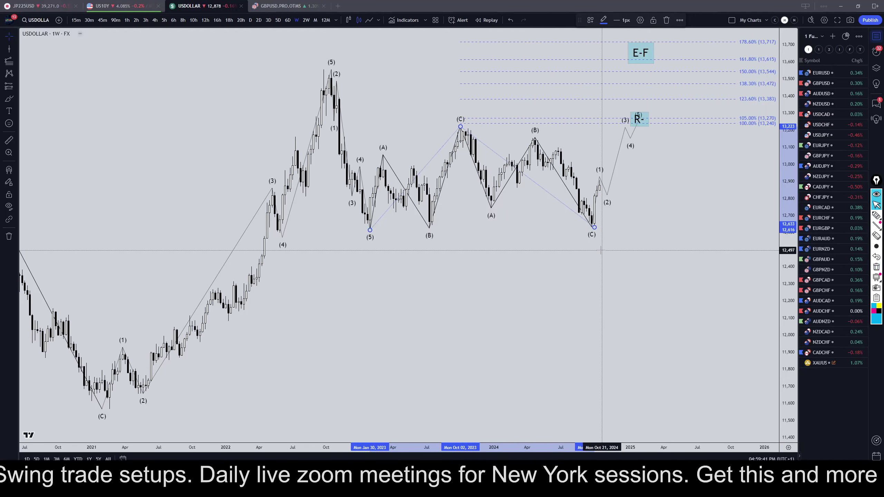